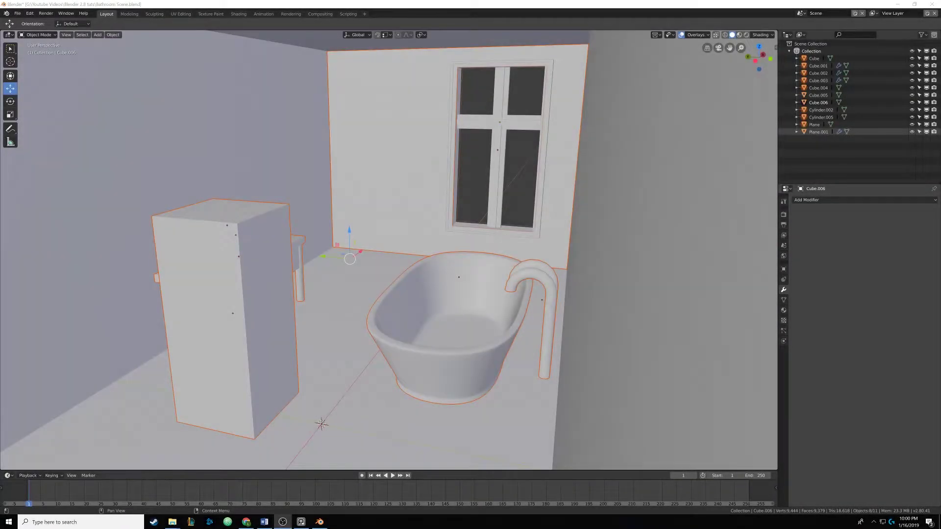
Deselect all objects in the bathroom scene.
{"action": "left_click", "coordinate": [479, 9]}
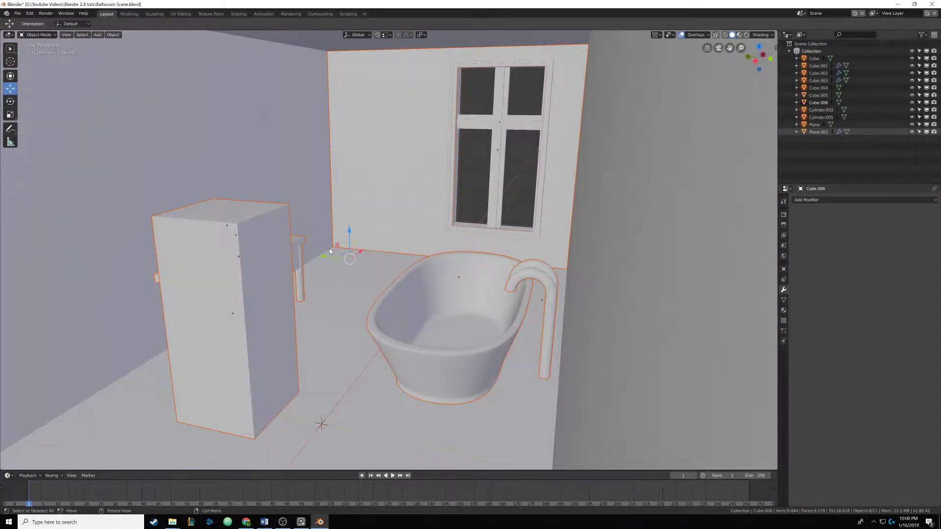
{"action": "middle_click_drag", "start_coordinate": [330, 249], "coordinate": [352, 250]}
{"action": "scroll", "coordinate": [352, 251], "scroll_direction": "down", "scroll_amount": 4}
{"action": "scroll", "coordinate": [348, 248], "scroll_direction": "down", "scroll_amount": 4}
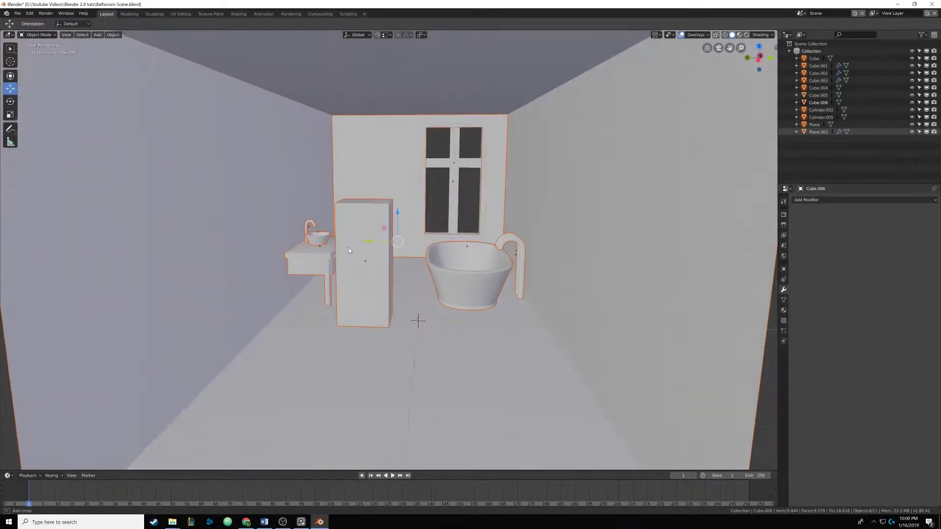
{"action": "key", "text": "alt+a"}
{"action": "scroll", "coordinate": [350, 249], "scroll_direction": "up", "scroll_amount": 8}
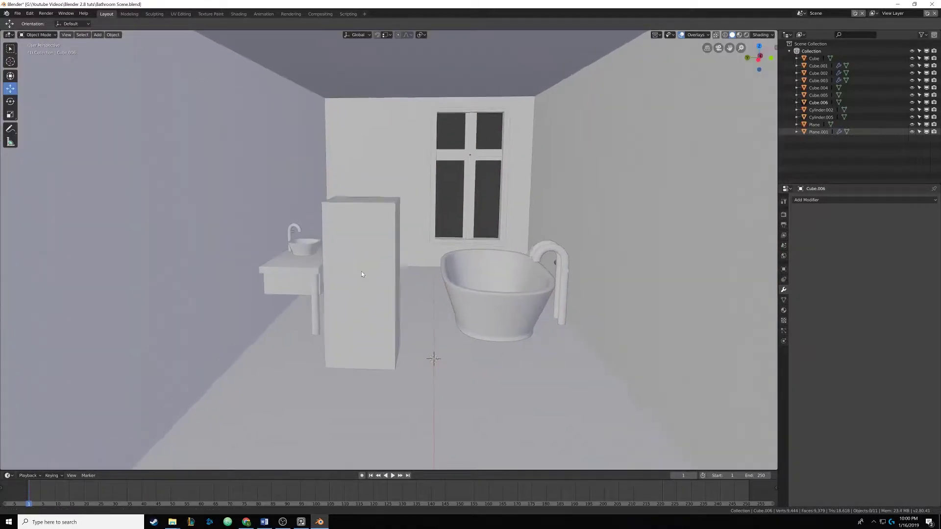
{"action": "scroll", "coordinate": [363, 264], "scroll_direction": "down", "scroll_amount": 4}
{"action": "scroll", "coordinate": [370, 248], "scroll_direction": "down", "scroll_amount": 2}
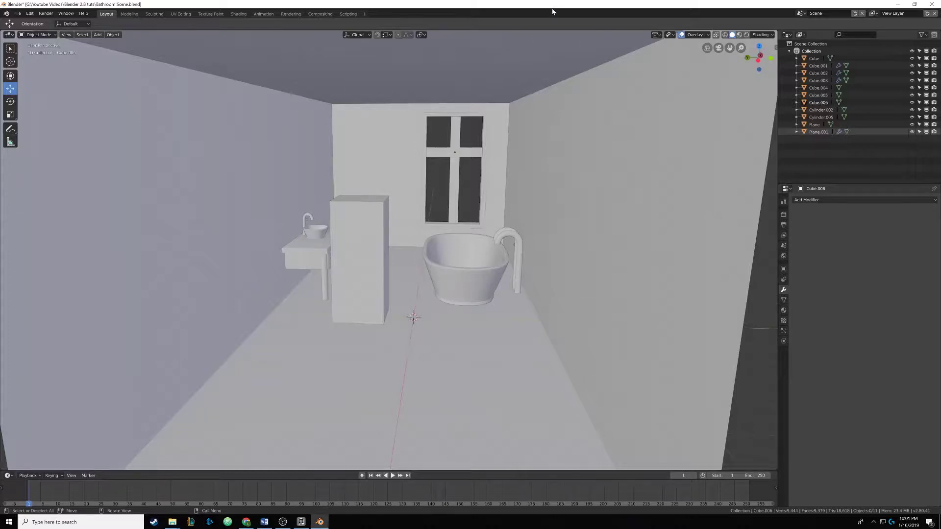
Turn on backface culling in the viewport shading to look into the room through its outer walls.
{"action": "scroll", "coordinate": [400, 206], "scroll_direction": "up", "scroll_amount": 10}
{"action": "scroll", "coordinate": [387, 221], "scroll_direction": "down", "scroll_amount": 8}
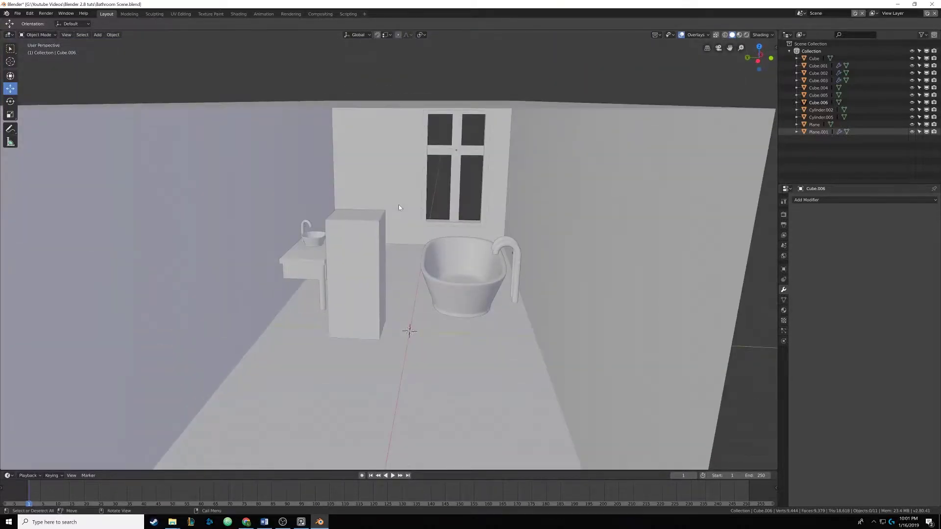
{"action": "scroll", "coordinate": [399, 205], "scroll_direction": "up", "scroll_amount": 3}
{"action": "middle_click_drag", "start_coordinate": [400, 204], "coordinate": [442, 212], "text": "shift"}
{"action": "scroll", "coordinate": [406, 179], "scroll_direction": "up", "scroll_amount": 1}
{"action": "scroll", "coordinate": [427, 208], "scroll_direction": "up", "scroll_amount": 4}
{"action": "scroll", "coordinate": [442, 213], "scroll_direction": "down", "scroll_amount": 10}
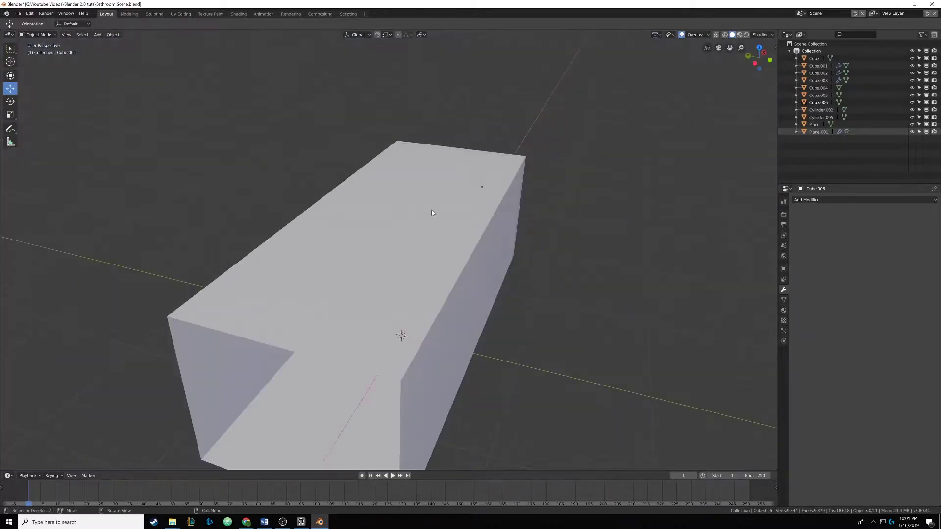
{"action": "left_click", "coordinate": [760, 35]}
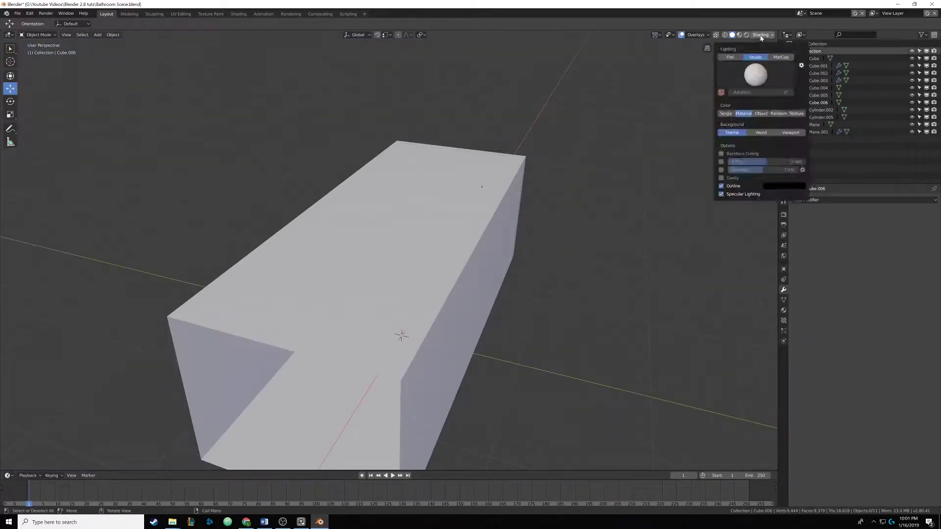
{"action": "left_click", "coordinate": [724, 156]}
{"action": "middle_click_drag", "start_coordinate": [430, 242], "coordinate": [437, 165]}
{"action": "scroll", "coordinate": [391, 228], "scroll_direction": "up", "scroll_amount": 4}
{"action": "scroll", "coordinate": [390, 230], "scroll_direction": "down", "scroll_amount": 4}
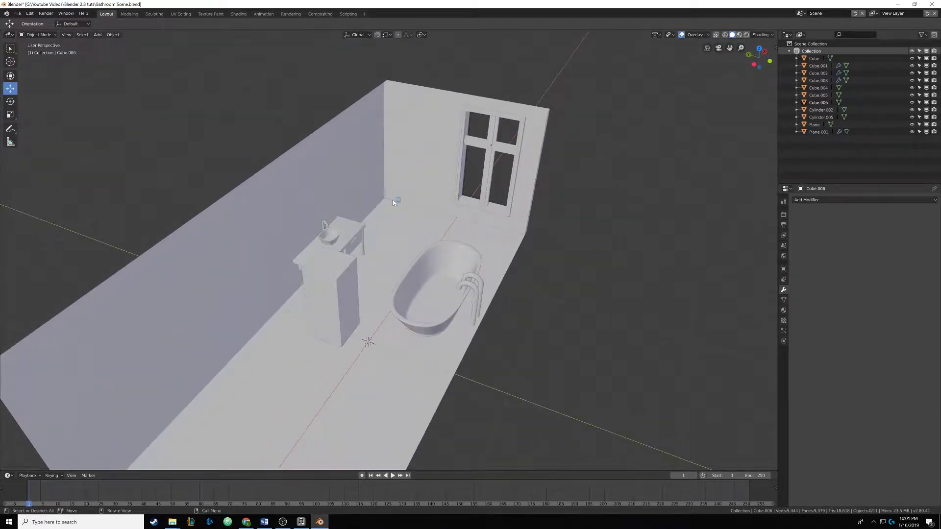
{"action": "middle_click_drag", "start_coordinate": [384, 208], "coordinate": [416, 190]}
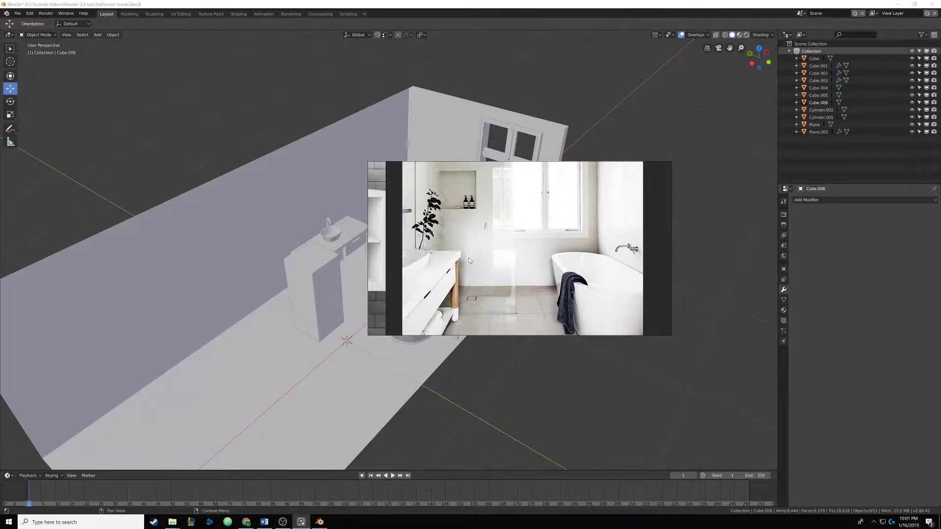
Hide the tall cabinet, the bathtub and the bathtub's faucet to clear the floor.
{"action": "middle_click_drag", "start_coordinate": [515, 240], "coordinate": [417, 257]}
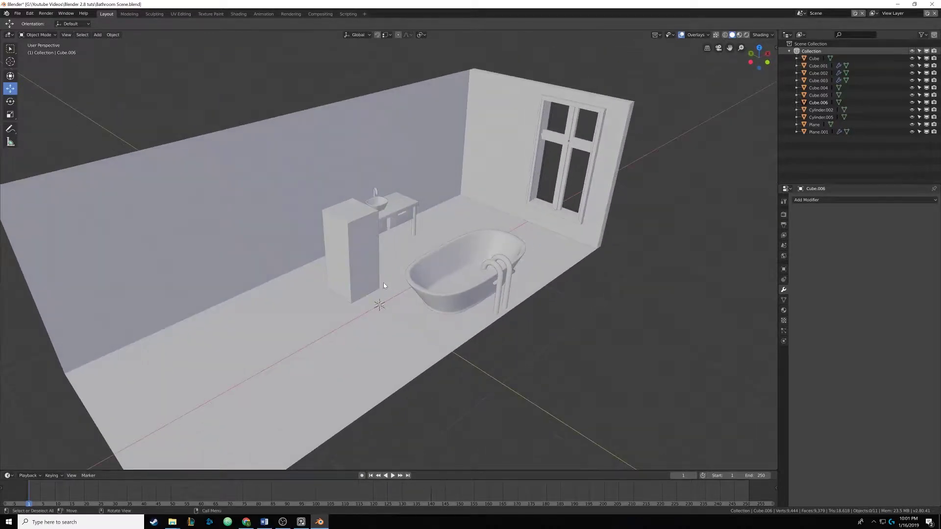
{"action": "key", "text": "shift+a"}
{"action": "key", "text": "Escape"}
{"action": "key", "text": "h"}
{"action": "middle_click_drag", "start_coordinate": [336, 221], "coordinate": [512, 226]}
{"action": "left_click", "coordinate": [510, 231]}
{"action": "key", "text": "h"}
{"action": "left_click", "coordinate": [515, 218]}
{"action": "key", "text": "h"}
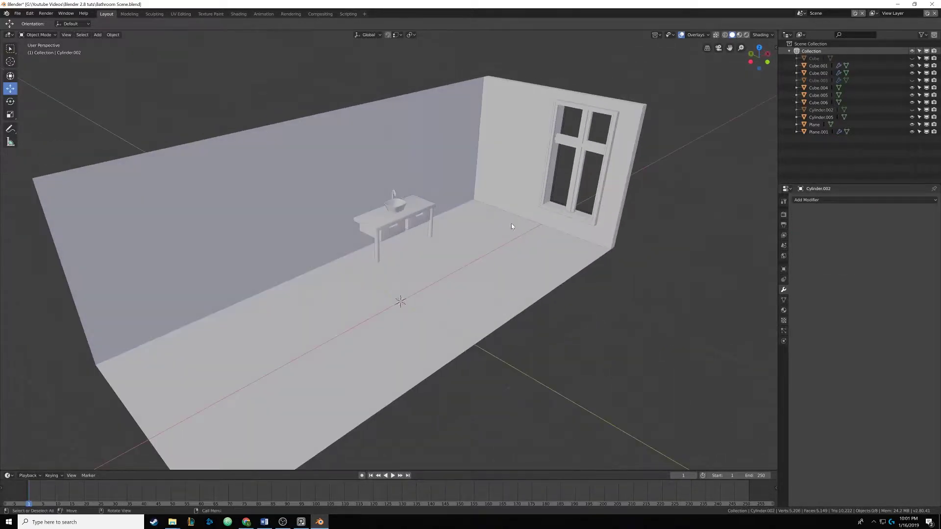
Add a cube and move it across the floor to the far corner between the vanity and the window wall.
{"action": "key", "text": "shift+a"}
{"action": "mouse_move", "coordinate": [432, 254]}
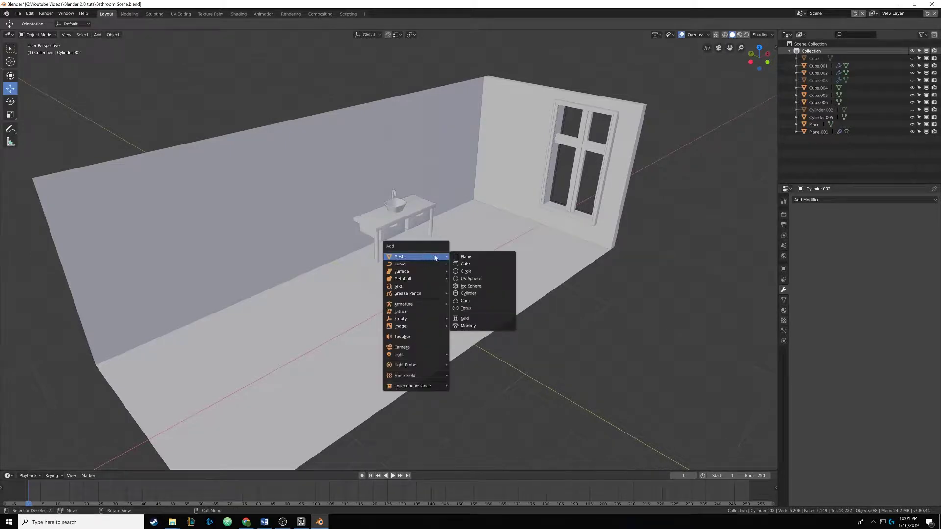
{"action": "left_click", "coordinate": [482, 260]}
{"action": "middle_click_drag", "start_coordinate": [482, 259], "coordinate": [362, 308]}
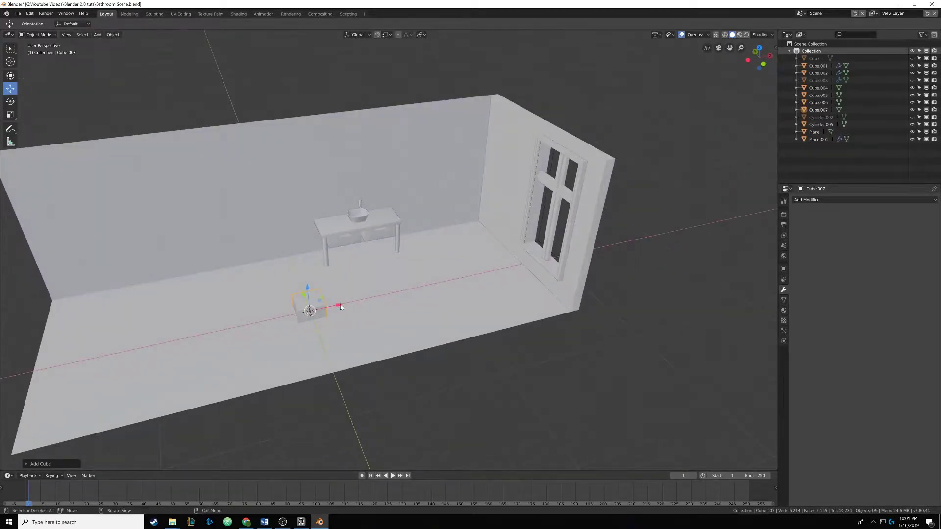
{"action": "left_click_drag", "start_coordinate": [338, 306], "coordinate": [519, 267]}
{"action": "middle_click_drag", "start_coordinate": [519, 267], "coordinate": [551, 325]}
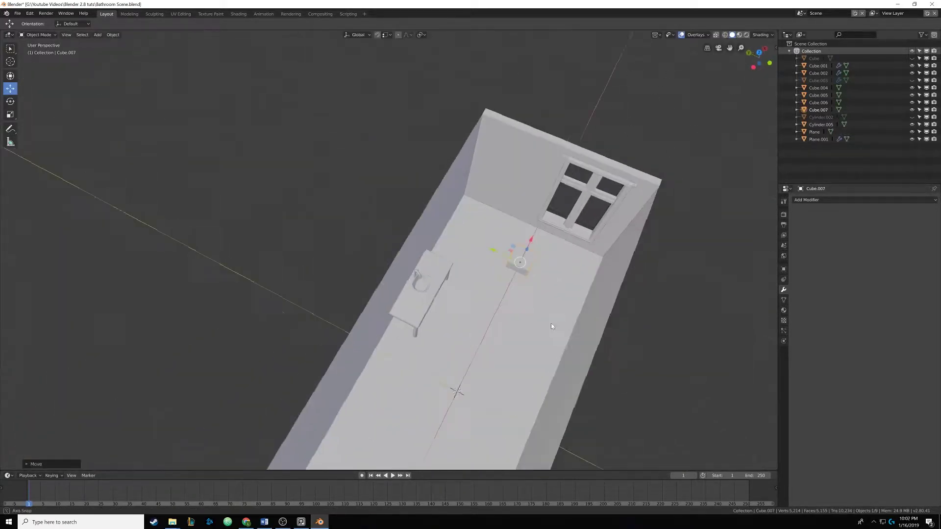
{"action": "left_click_drag", "start_coordinate": [492, 249], "coordinate": [451, 220]}
{"action": "middle_click_drag", "start_coordinate": [477, 234], "coordinate": [417, 211], "text": "shift"}
Scale up the cube's mesh in the corner and flatten it along Z to about a third of its height.
{"action": "key", "text": "Tab"}
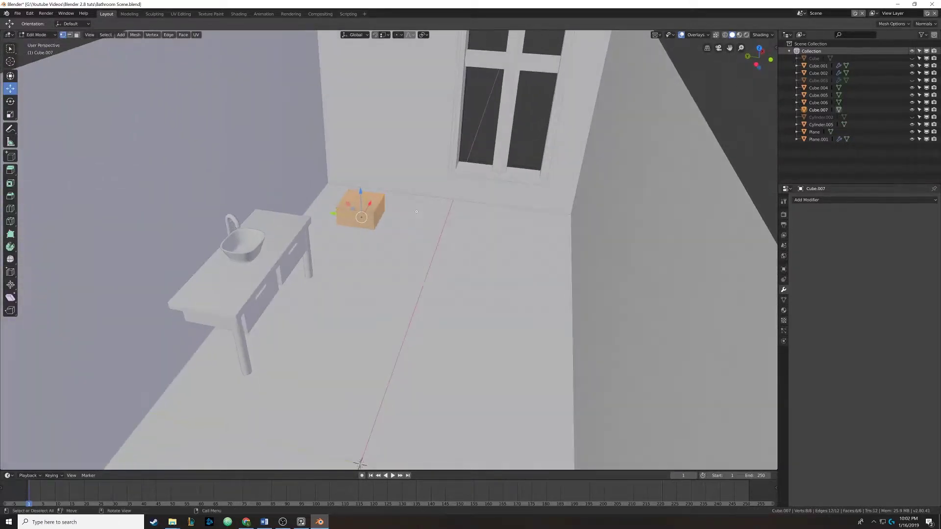
{"action": "key", "text": "s"}
{"action": "left_click", "coordinate": [575, 223]}
{"action": "middle_click_drag", "start_coordinate": [495, 240], "coordinate": [452, 225]}
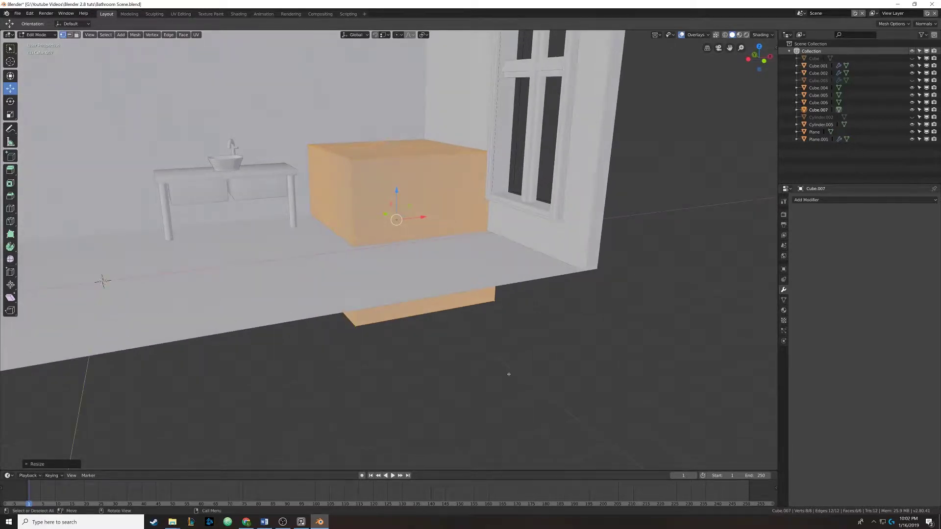
{"action": "key", "text": "s"}
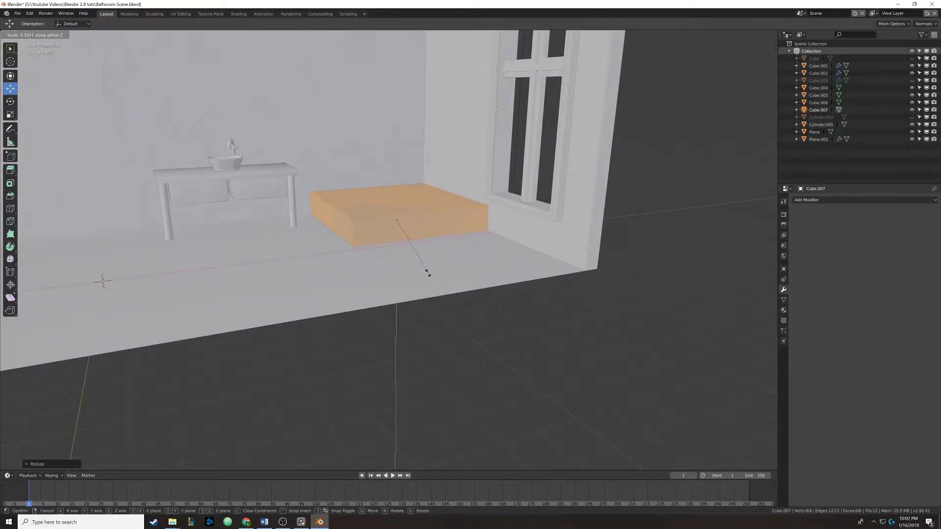
{"action": "left_click", "coordinate": [430, 271]}
{"action": "key", "text": "Tab"}
Shift the flat block back from the window wall and scale its mesh down slightly to about 0.89.
{"action": "middle_click_drag", "start_coordinate": [388, 239], "coordinate": [441, 232]}
{"action": "left_click_drag", "start_coordinate": [450, 235], "coordinate": [433, 230]}
{"action": "middle_click_drag", "start_coordinate": [434, 231], "coordinate": [473, 241]}
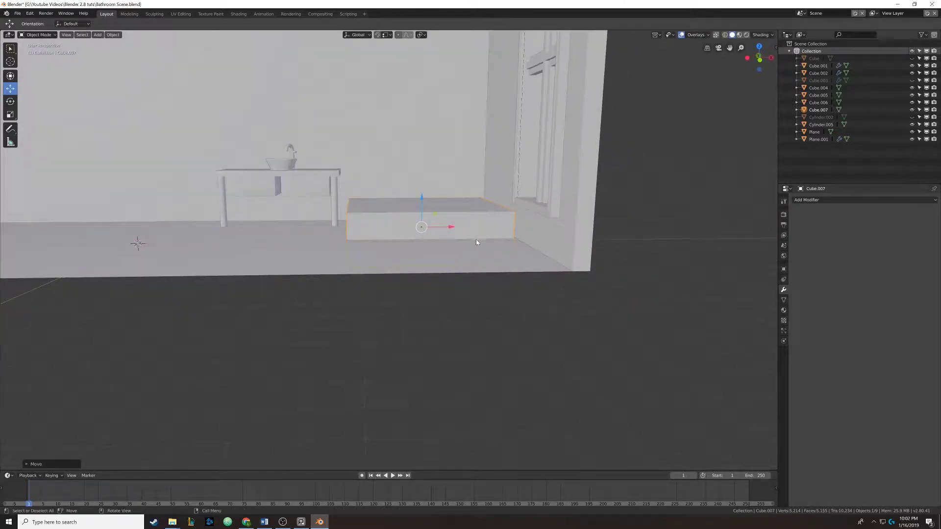
{"action": "key", "text": "Tab"}
{"action": "key", "text": "s"}
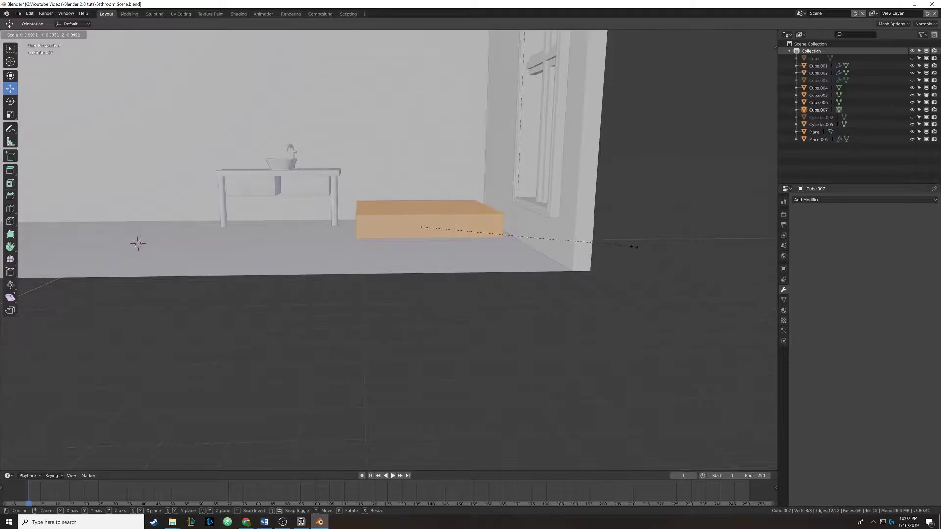
{"action": "left_click", "coordinate": [633, 247]}
Reposition the flat block to sit snugly in the room's corner against the walls.
{"action": "key", "text": "Tab"}
{"action": "middle_click_drag", "start_coordinate": [441, 215], "coordinate": [389, 244]}
{"action": "key", "text": "g"}
{"action": "left_click", "coordinate": [458, 230]}
{"action": "left_click_drag", "start_coordinate": [359, 230], "coordinate": [363, 229]}
{"action": "middle_click_drag", "start_coordinate": [431, 254], "coordinate": [186, 99]}
{"action": "scroll", "coordinate": [402, 240], "scroll_direction": "up", "scroll_amount": 3}
Raise the block's bottom face in Edit Mode and delete that face.
{"action": "key", "text": "Tab"}
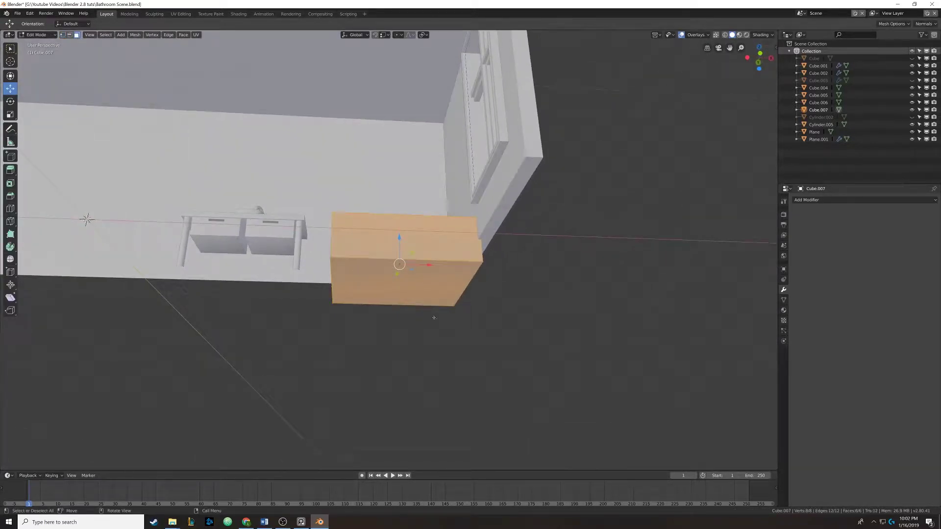
{"action": "left_click", "coordinate": [417, 288]}
{"action": "middle_click_drag", "start_coordinate": [414, 286], "coordinate": [449, 343]}
{"action": "left_click_drag", "start_coordinate": [399, 259], "coordinate": [396, 238]}
{"action": "middle_click_drag", "start_coordinate": [407, 277], "coordinate": [419, 249]}
{"action": "key", "text": "x"}
{"action": "left_click", "coordinate": [398, 248]}
Inset the block's top face with a narrow rim and extrude the inner face downward to form a recessed tray.
{"action": "scroll", "coordinate": [424, 249], "scroll_direction": "up", "scroll_amount": 5}
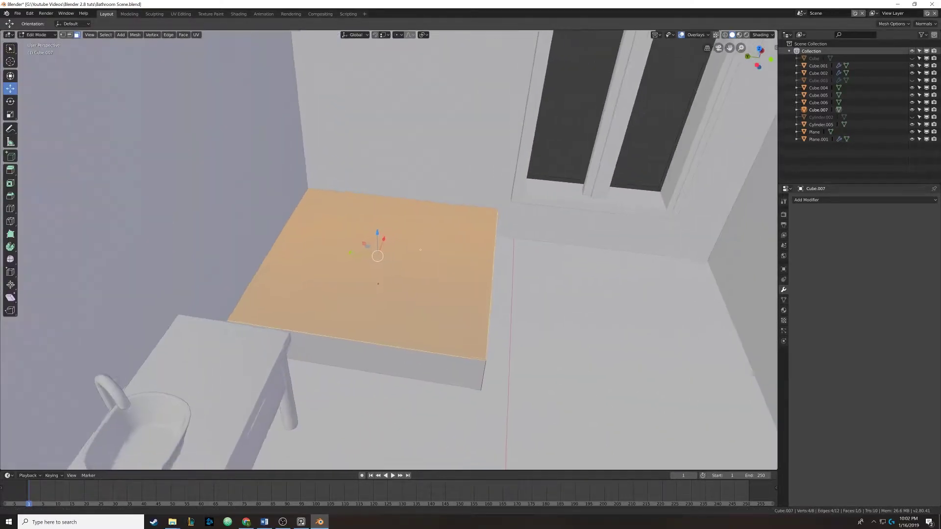
{"action": "key", "text": "i"}
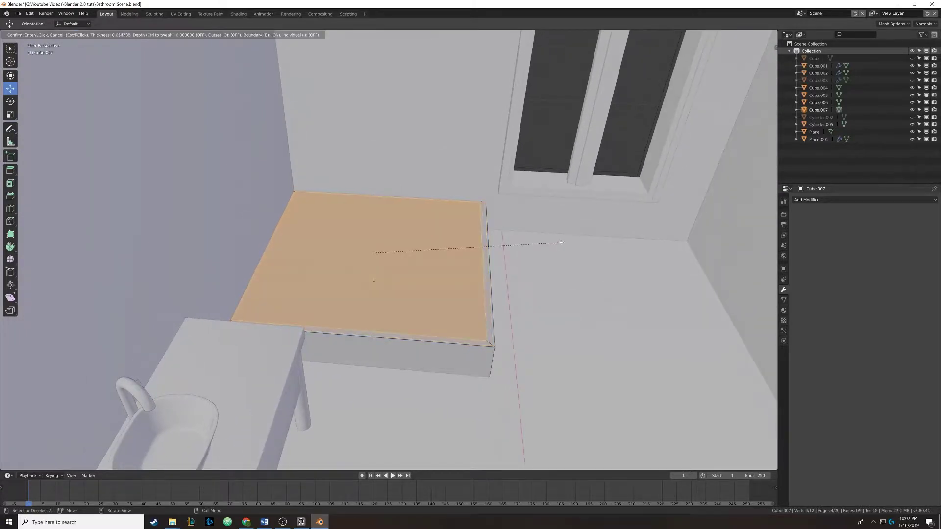
{"action": "left_click", "coordinate": [555, 245]}
{"action": "middle_click_drag", "start_coordinate": [443, 232], "coordinate": [405, 219]}
{"action": "key", "text": "e"}
{"action": "right_click", "coordinate": [404, 219]}
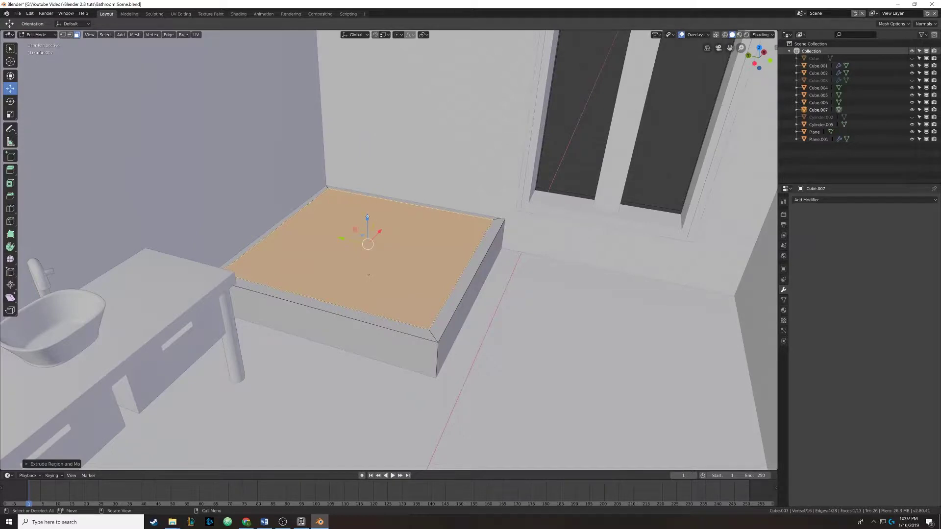
{"action": "left_click_drag", "start_coordinate": [367, 217], "coordinate": [372, 236]}
{"action": "middle_click_drag", "start_coordinate": [372, 236], "coordinate": [452, 272]}
{"action": "key", "text": "Tab"}
{"action": "scroll", "coordinate": [410, 261], "scroll_direction": "down", "scroll_amount": 4}
{"action": "scroll", "coordinate": [428, 255], "scroll_direction": "up", "scroll_amount": 6}
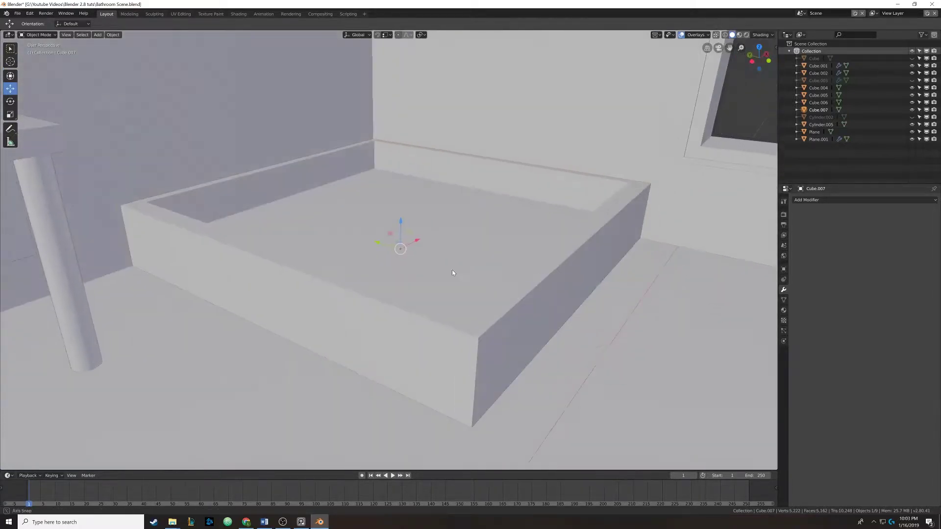
Add a Bevel modifier to the tray and narrow its width to about 0.036.
{"action": "left_click", "coordinate": [822, 200]}
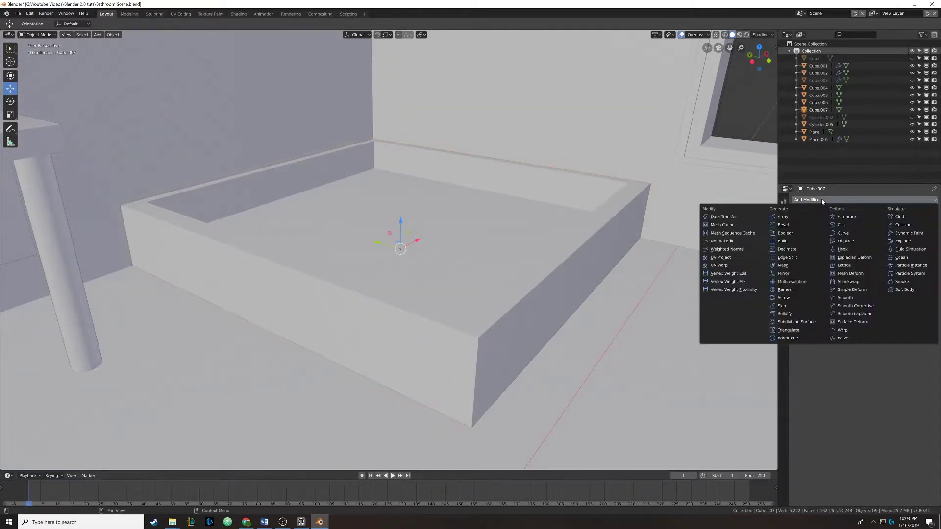
{"action": "left_click", "coordinate": [804, 233]}
{"action": "middle_click_drag", "start_coordinate": [618, 245], "coordinate": [489, 238], "text": "shift"}
{"action": "left_click", "coordinate": [916, 200]}
{"action": "left_click", "coordinate": [784, 225]}
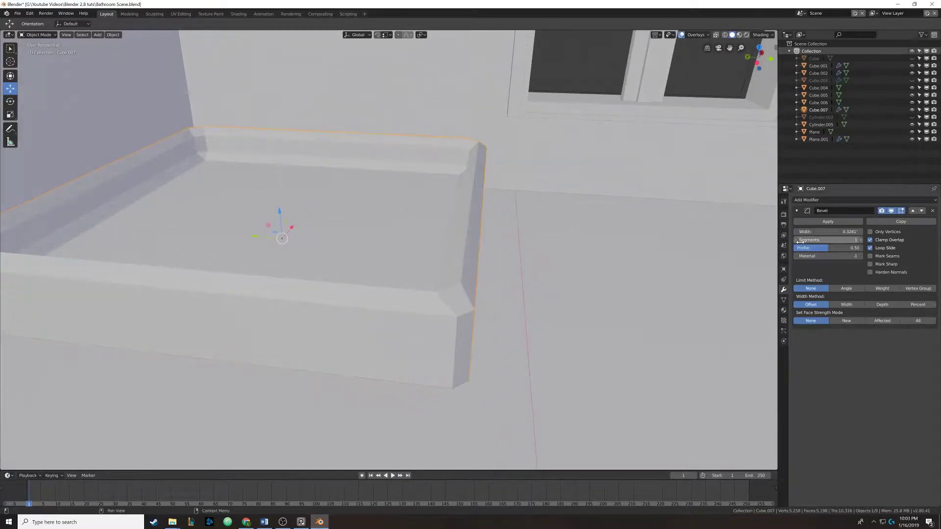
{"action": "left_click_drag", "start_coordinate": [796, 235], "coordinate": [794, 236]}
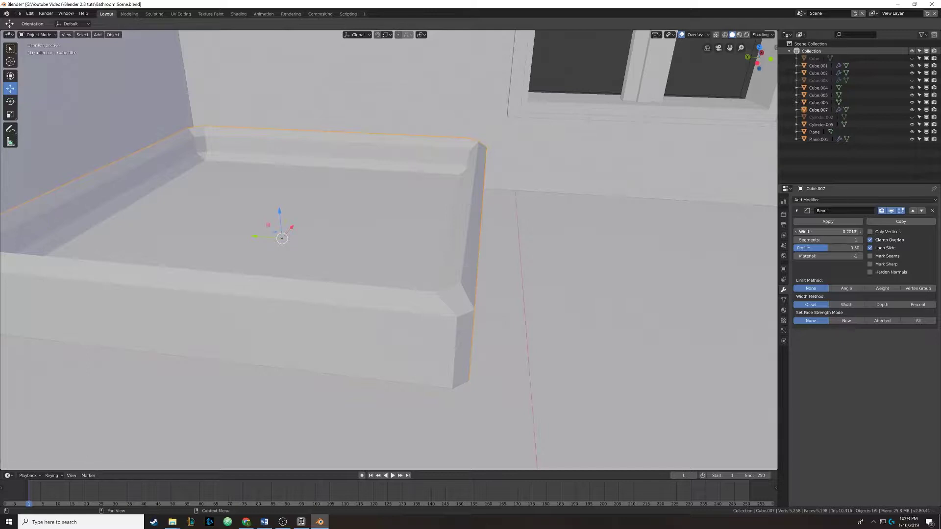
{"action": "mouse_move", "coordinate": [794, 236]}
{"action": "left_mouse_down"}
{"action": "mouse_move", "coordinate": [779, 235]}
{"action": "mouse_move", "coordinate": [797, 235]}
{"action": "left_mouse_up"}
{"action": "middle_click_drag", "start_coordinate": [436, 218], "coordinate": [390, 206]}
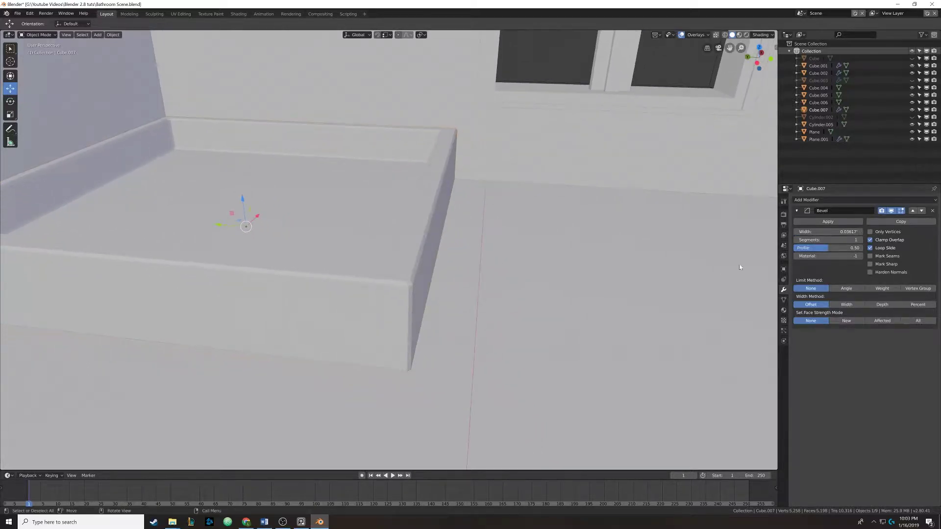
Set the tray's bevel to 3 segments and a width of 0.114.
{"action": "left_click", "coordinate": [861, 240]}
{"action": "left_click", "coordinate": [861, 240]}
{"action": "scroll", "coordinate": [455, 243], "scroll_direction": "up", "scroll_amount": 3}
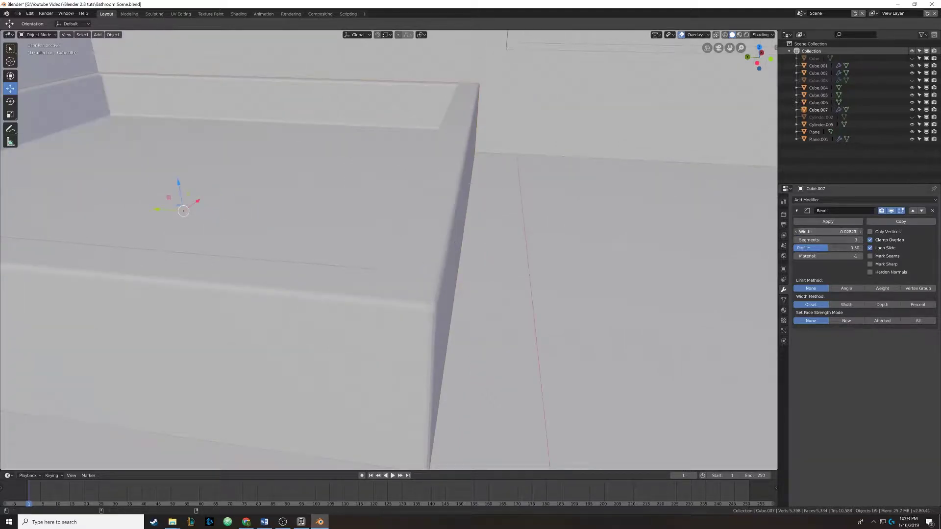
{"action": "left_click_drag", "start_coordinate": [829, 232], "coordinate": [838, 232]}
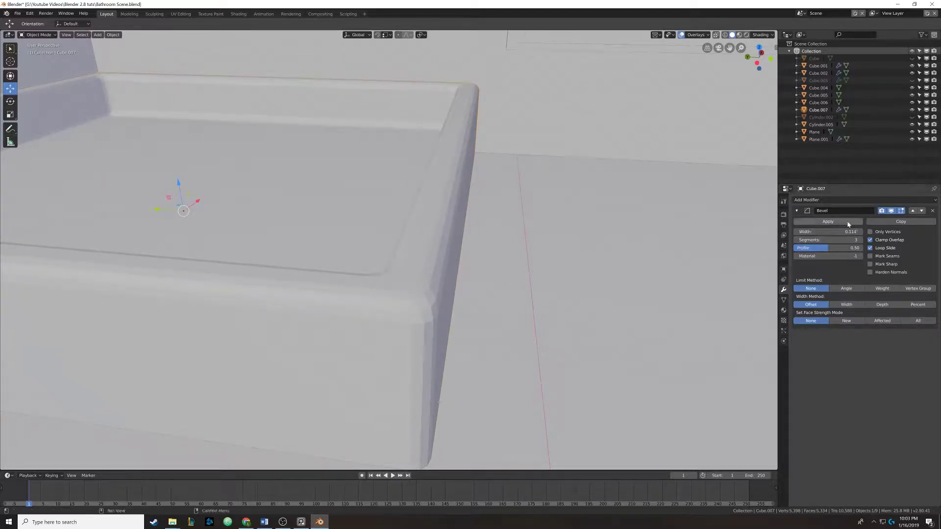
{"action": "middle_click_drag", "start_coordinate": [398, 225], "coordinate": [444, 183]}
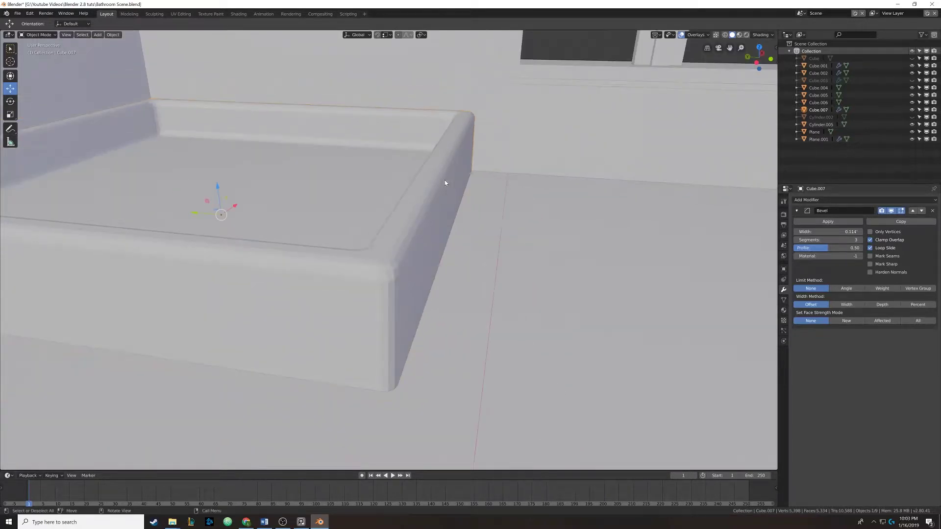
Apply smooth shading to the tray and save the file.
{"action": "left_click", "coordinate": [112, 37]}
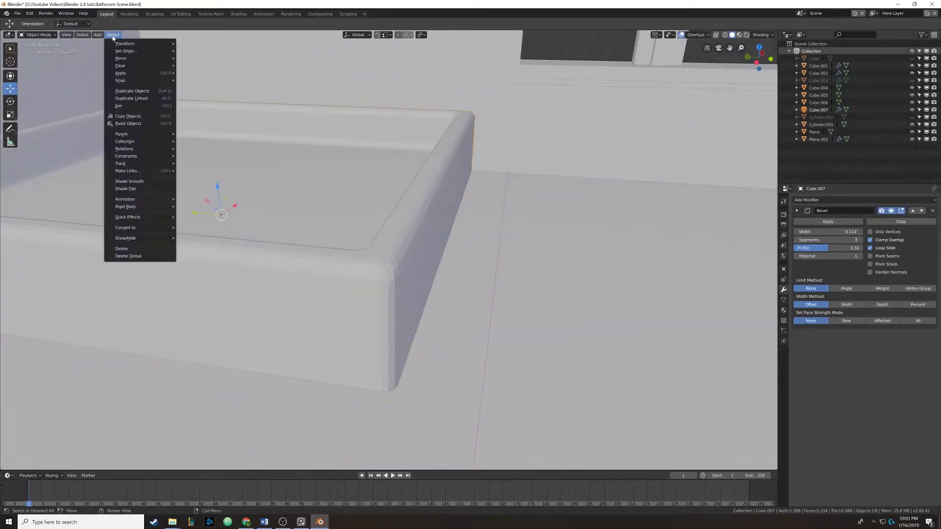
{"action": "left_click", "coordinate": [148, 182]}
{"action": "middle_click_drag", "start_coordinate": [407, 221], "coordinate": [425, 245]}
{"action": "middle_click_drag", "start_coordinate": [260, 214], "coordinate": [339, 232]}
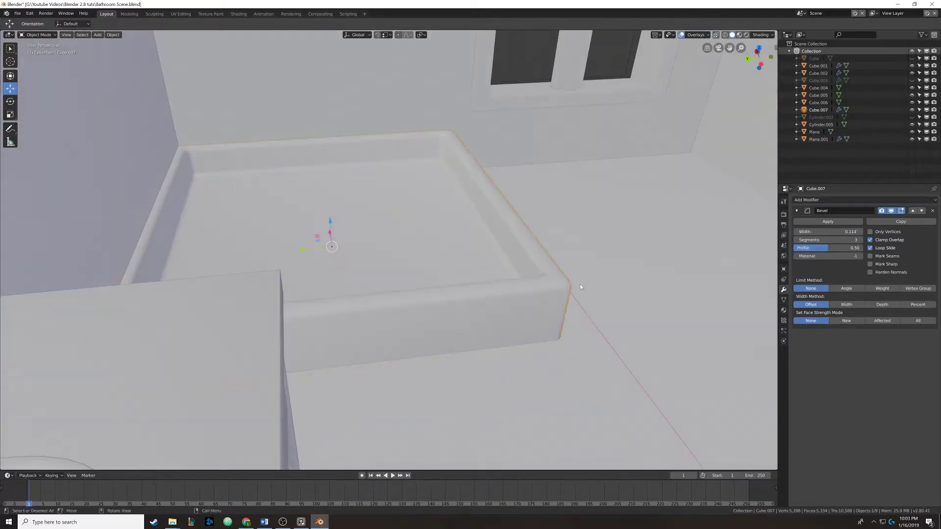
{"action": "middle_click_drag", "start_coordinate": [694, 255], "coordinate": [404, 230]}
{"action": "scroll", "coordinate": [444, 208], "scroll_direction": "down", "scroll_amount": 4}
{"action": "scroll", "coordinate": [446, 204], "scroll_direction": "down", "scroll_amount": 3}
{"action": "key", "text": "ctrl+s"}
{"action": "scroll", "coordinate": [438, 254], "scroll_direction": "up", "scroll_amount": 2}
Add a cube mesh and move it along the X axis across the floor to beside the shower tray.
{"action": "key", "text": "shift+a"}
{"action": "mouse_move", "coordinate": [405, 231]}
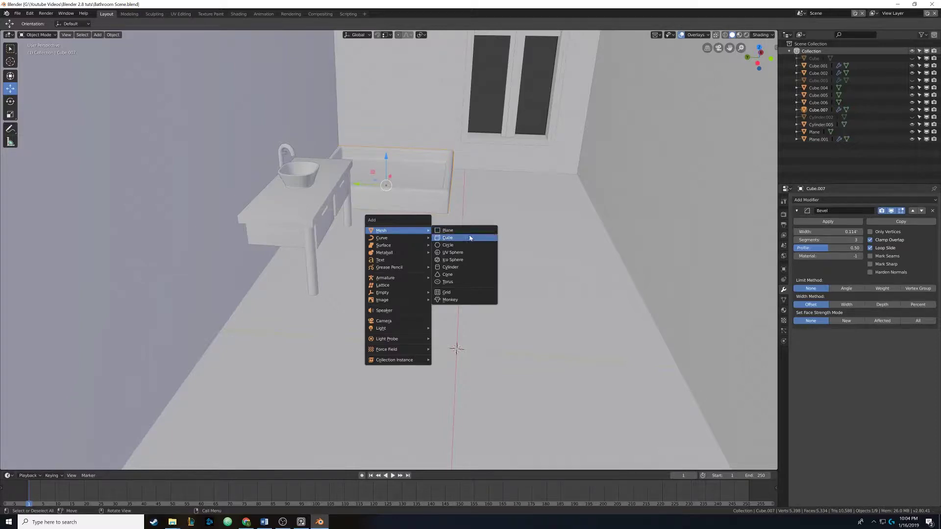
{"action": "left_click", "coordinate": [448, 238]}
{"action": "middle_click_drag", "start_coordinate": [447, 238], "coordinate": [476, 242]}
{"action": "middle_click_drag", "start_coordinate": [342, 247], "coordinate": [403, 247]}
{"action": "left_click_drag", "start_coordinate": [326, 274], "coordinate": [514, 217]}
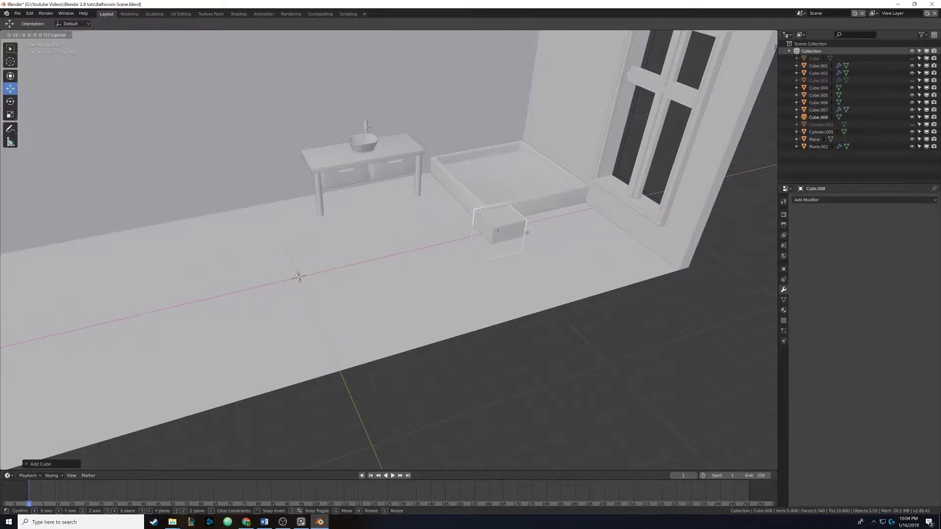
Align the cube with the tray's edge facing the vanity and raise it above the tray.
{"action": "middle_click_drag", "start_coordinate": [514, 218], "coordinate": [432, 266]}
{"action": "left_click_drag", "start_coordinate": [411, 263], "coordinate": [406, 261]}
{"action": "middle_click_drag", "start_coordinate": [406, 261], "coordinate": [427, 263], "text": "shift"}
{"action": "left_click_drag", "start_coordinate": [435, 253], "coordinate": [434, 254]}
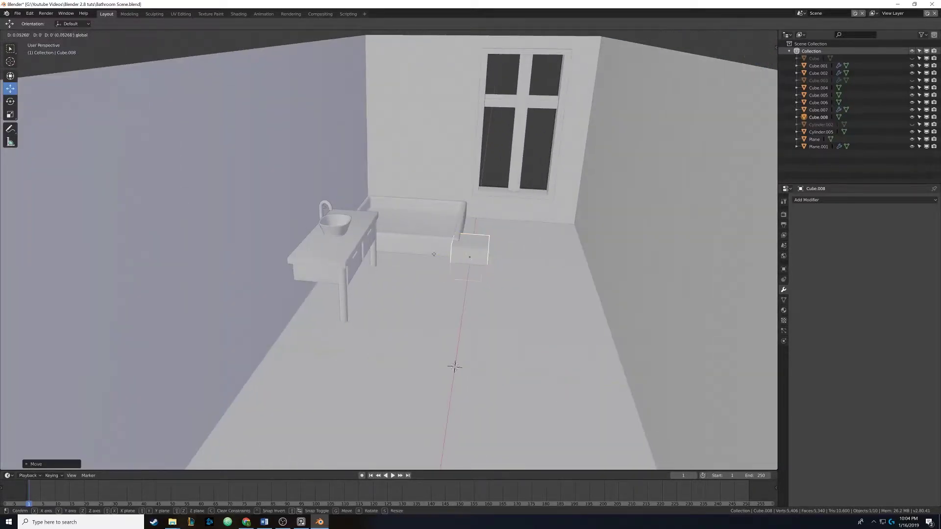
{"action": "left_click_drag", "start_coordinate": [369, 251], "coordinate": [363, 252]}
{"action": "left_click_drag", "start_coordinate": [397, 225], "coordinate": [400, 164]}
{"action": "middle_click_drag", "start_coordinate": [400, 164], "coordinate": [462, 250]}
Scale the cube's mesh into an upright panel by shrinking it, widening it along Y, and stretching it about 43.7 times along Z.
{"action": "key", "text": "Tab"}
{"action": "key", "text": "s"}
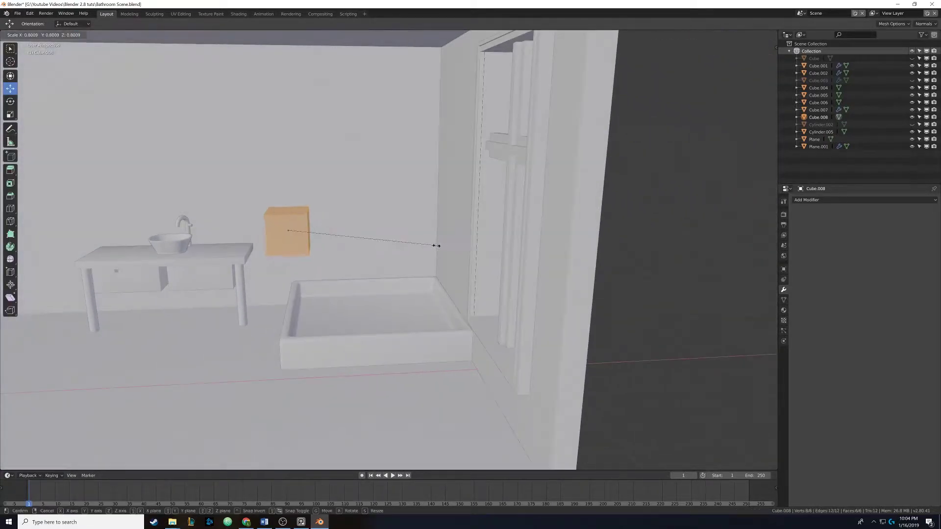
{"action": "left_click", "coordinate": [304, 237]}
{"action": "middle_click_drag", "start_coordinate": [305, 237], "coordinate": [441, 284]}
{"action": "key", "text": "s"}
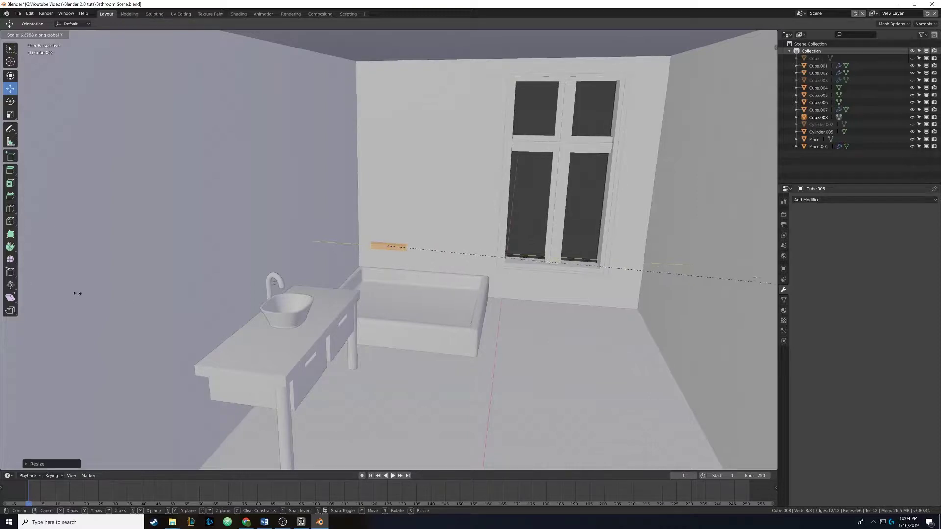
{"action": "left_click", "coordinate": [156, 354]}
{"action": "key", "text": "s"}
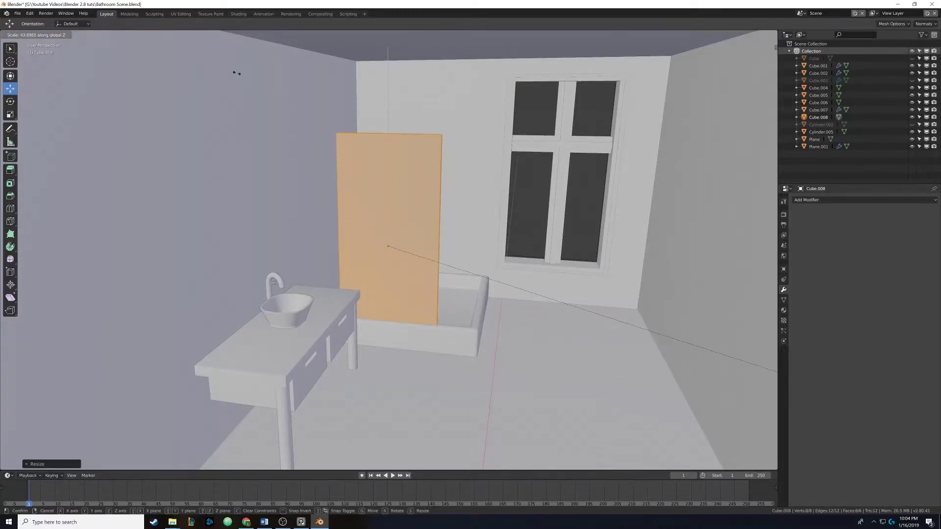
{"action": "left_click", "coordinate": [371, 147]}
{"action": "key", "text": "Tab"}
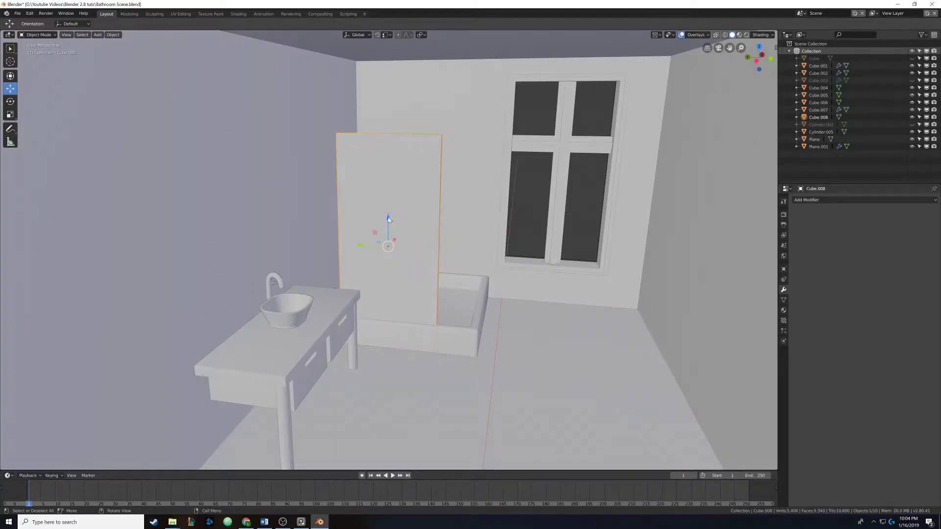
Raise the panel to the tray's rim and thin its mesh along the X axis to a glass-like thickness.
{"action": "left_click_drag", "start_coordinate": [387, 246], "coordinate": [389, 188]}
{"action": "middle_click_drag", "start_coordinate": [456, 200], "coordinate": [423, 126]}
{"action": "scroll", "coordinate": [387, 237], "scroll_direction": "up", "scroll_amount": 3}
{"action": "key", "text": "Tab"}
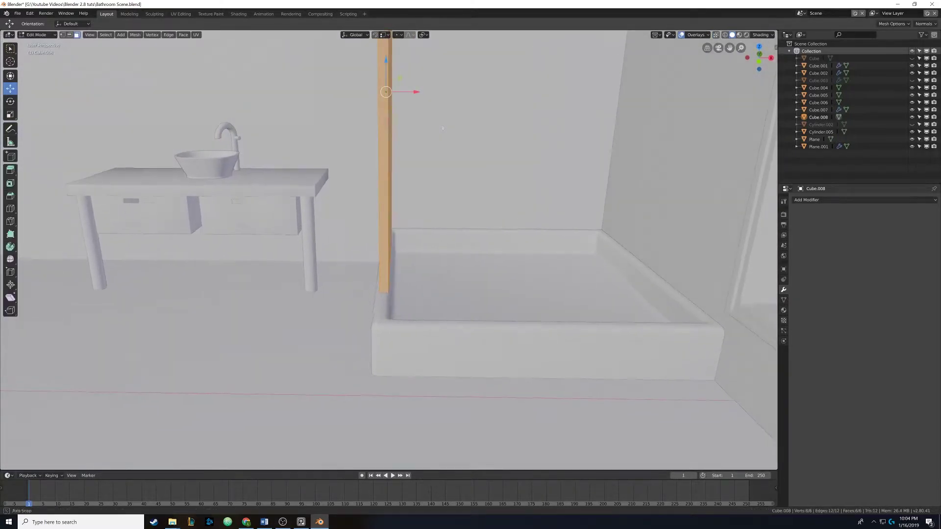
{"action": "key", "text": "s"}
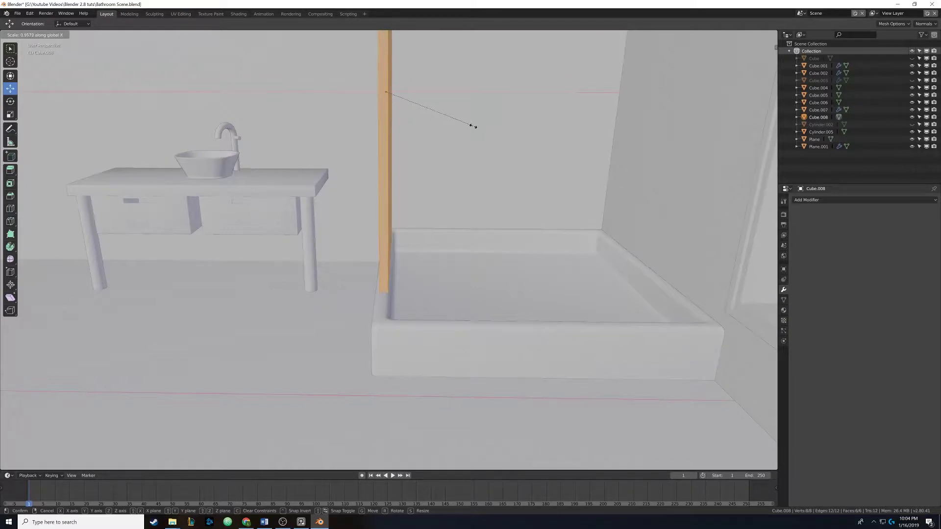
{"action": "left_click", "coordinate": [417, 108]}
{"action": "key", "text": "Tab"}
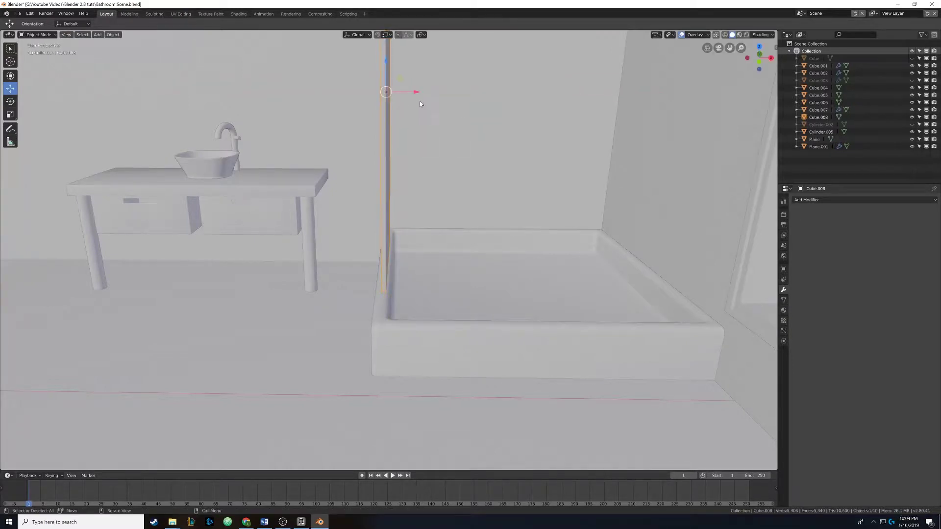
Nudge the panel along X and Y so that it stands over the tray's rim facing the vanity.
{"action": "left_click_drag", "start_coordinate": [417, 92], "coordinate": [414, 92]}
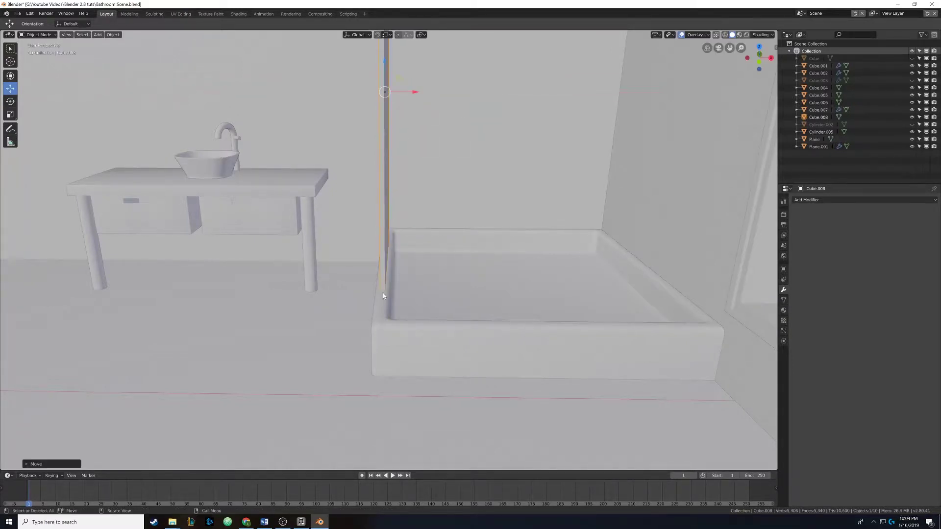
{"action": "middle_click_drag", "start_coordinate": [400, 164], "coordinate": [382, 224]}
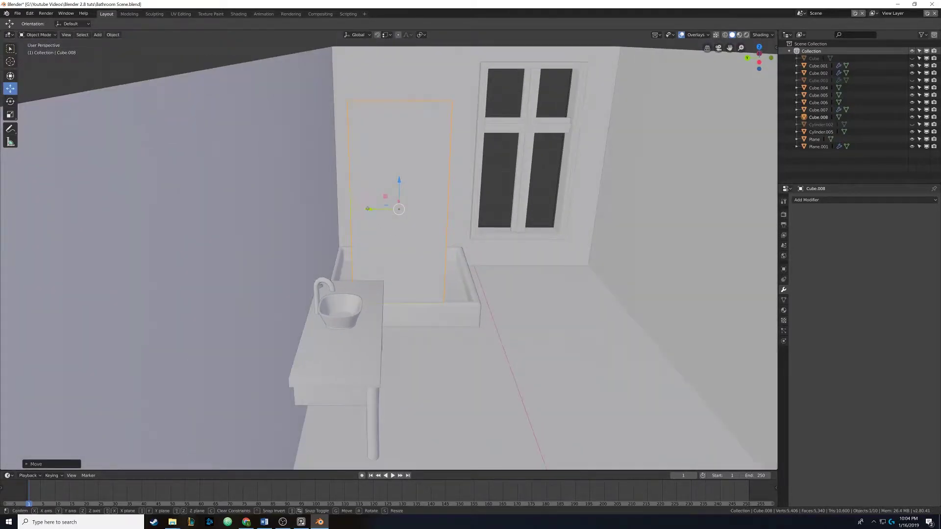
{"action": "key", "text": "g"}
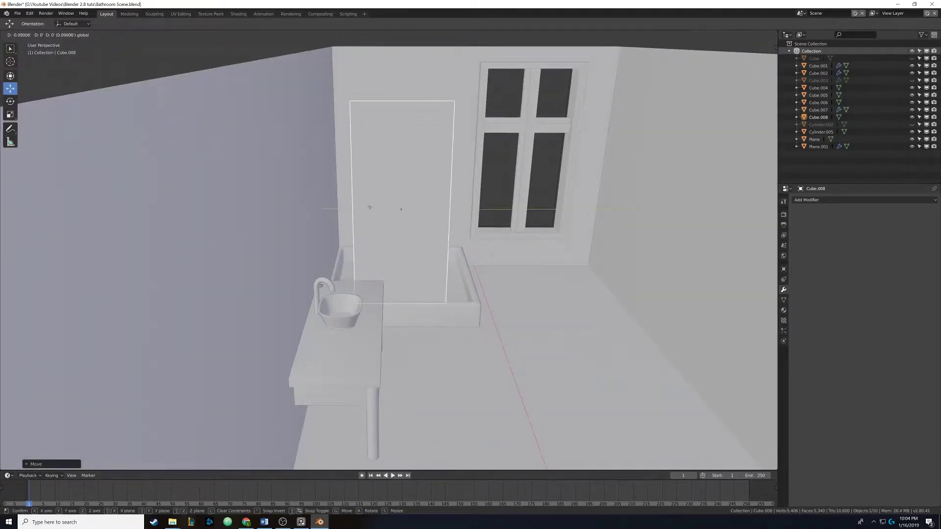
{"action": "left_click", "coordinate": [369, 207]}
Widen the panel's mesh along the Y axis to span the side of the tray.
{"action": "middle_click_drag", "start_coordinate": [370, 208], "coordinate": [470, 208]}
{"action": "key", "text": "Tab"}
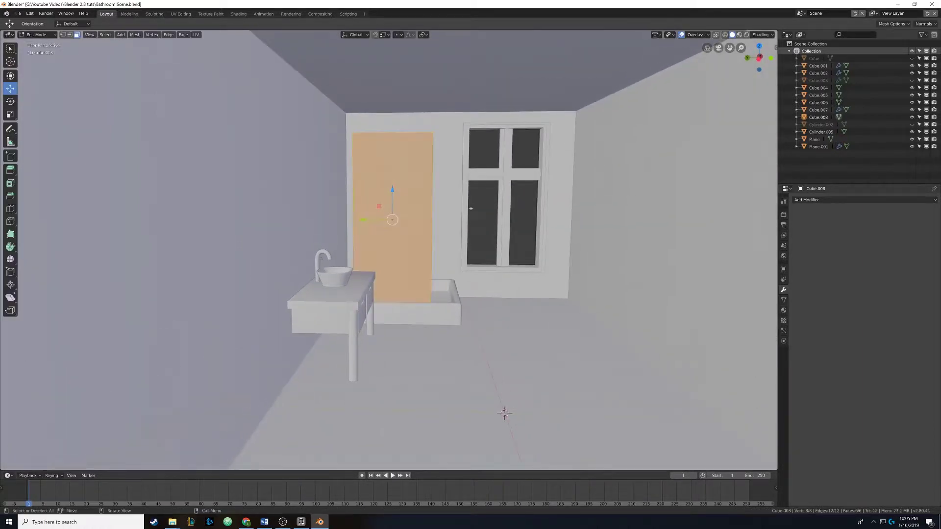
{"action": "key", "text": "s"}
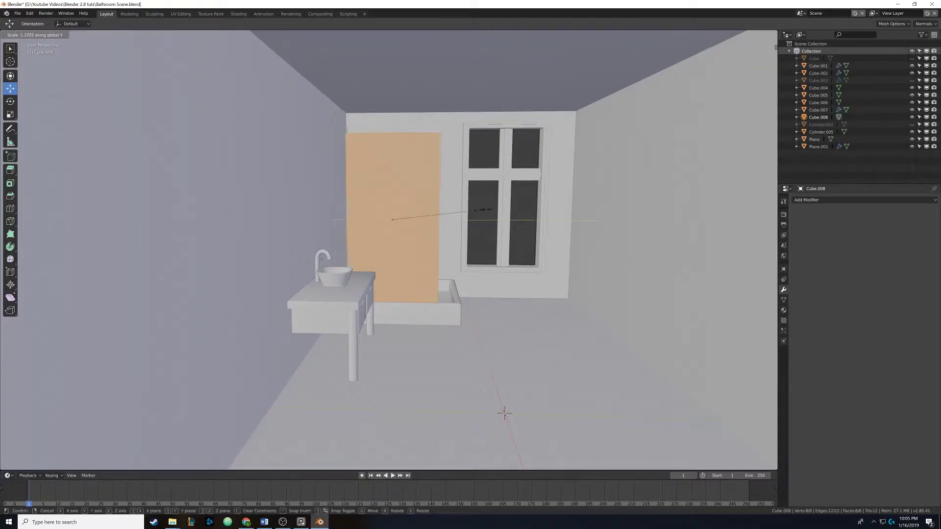
{"action": "left_click", "coordinate": [523, 207]}
Switch to wireframe display and fine-tune the panel's width along Y against the tray's outline.
{"action": "middle_click_drag", "start_coordinate": [523, 206], "coordinate": [454, 167], "text": "shift"}
{"action": "scroll", "coordinate": [448, 171], "scroll_direction": "up", "scroll_amount": 6}
{"action": "middle_click_drag", "start_coordinate": [431, 245], "coordinate": [250, 295]}
{"action": "mouse_move", "coordinate": [461, 314]}
{"action": "middle_mouse_down"}
{"action": "mouse_move", "coordinate": [453, 301]}
{"action": "mouse_move", "coordinate": [482, 313]}
{"action": "mouse_move", "coordinate": [369, 250]}
{"action": "mouse_move", "coordinate": [414, 254]}
{"action": "mouse_move", "coordinate": [376, 235]}
{"action": "mouse_move", "coordinate": [387, 238]}
{"action": "mouse_move", "coordinate": [383, 257]}
{"action": "middle_mouse_up"}
{"action": "key", "text": "z"}
{"action": "left_click", "coordinate": [382, 241]}
{"action": "scroll", "coordinate": [376, 236], "scroll_direction": "down", "scroll_amount": 4}
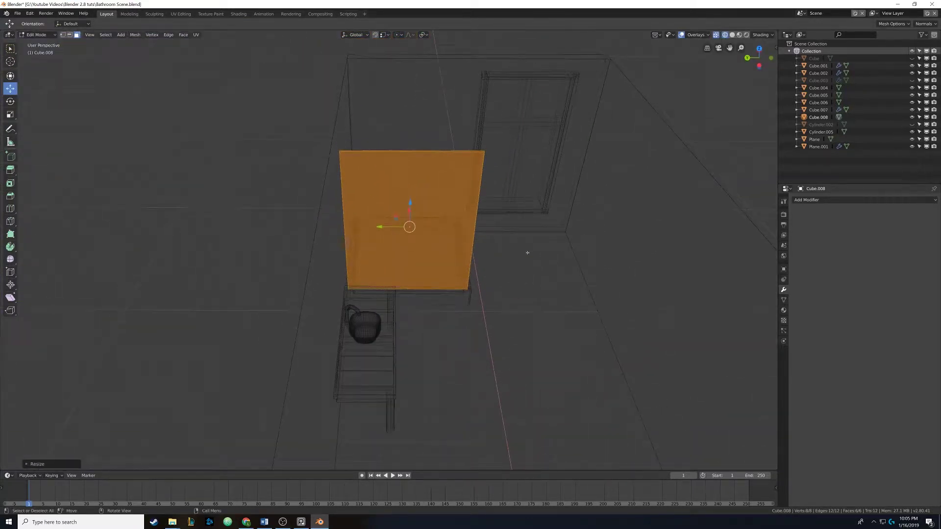
{"action": "key", "text": "s"}
{"action": "key", "text": "y"}
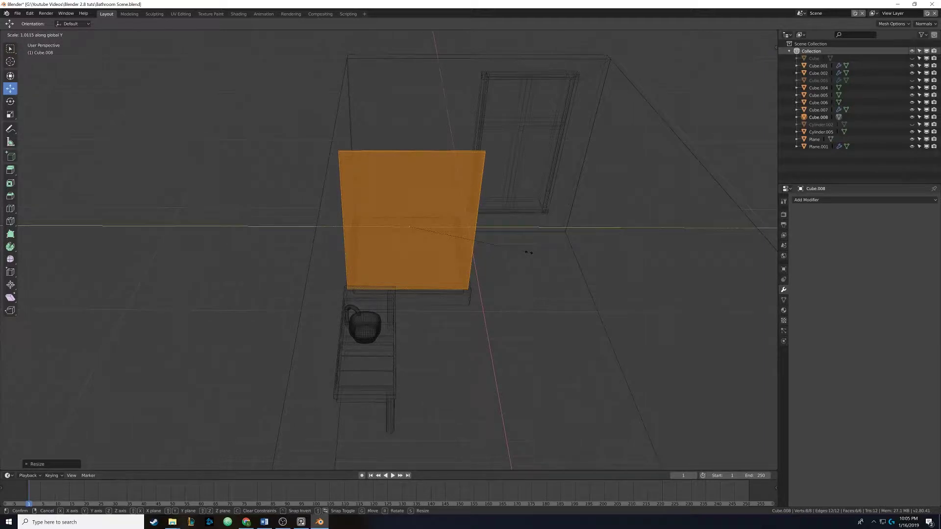
{"action": "left_click", "coordinate": [534, 252]}
Return to Object Mode and restore solid shading in the viewport.
{"action": "key", "text": "Tab"}
{"action": "middle_click_drag", "start_coordinate": [479, 257], "coordinate": [460, 216]}
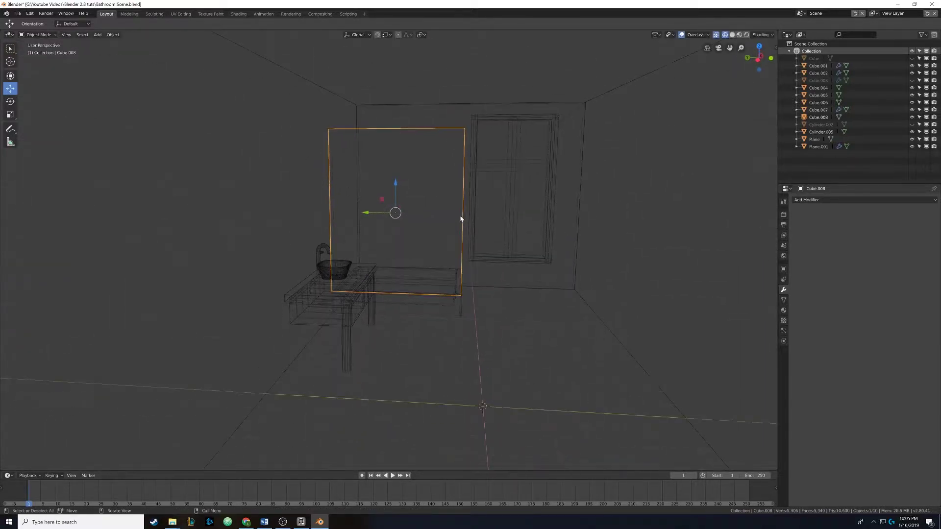
{"action": "scroll", "coordinate": [372, 231], "scroll_direction": "up", "scroll_amount": 3}
{"action": "middle_click_drag", "start_coordinate": [372, 231], "coordinate": [395, 228]}
{"action": "key", "text": "z"}
{"action": "left_click", "coordinate": [365, 227]}
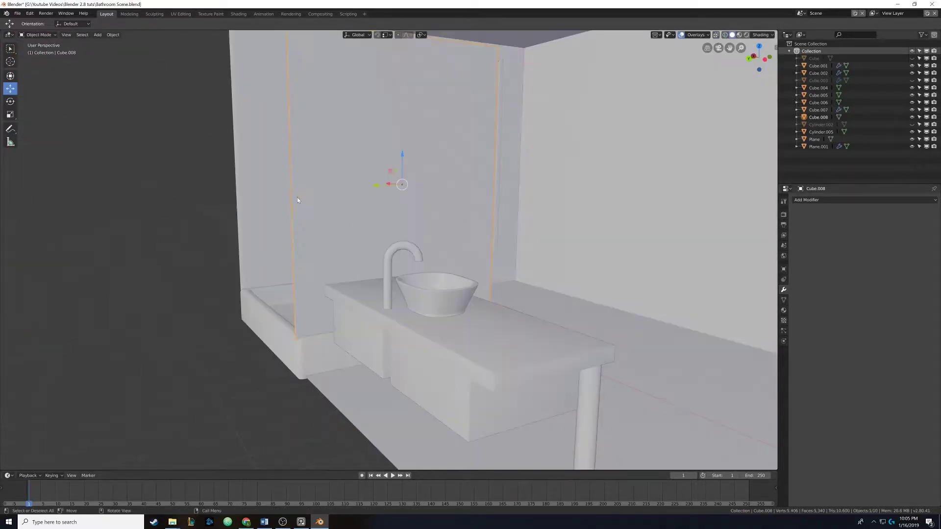
Shift the panel along the tray's rim to line up its outer end with the tray's corner.
{"action": "mouse_move", "coordinate": [308, 235]}
{"action": "middle_mouse_down"}
{"action": "mouse_move", "coordinate": [325, 236]}
{"action": "mouse_move", "coordinate": [268, 229]}
{"action": "mouse_move", "coordinate": [240, 244]}
{"action": "middle_mouse_up"}
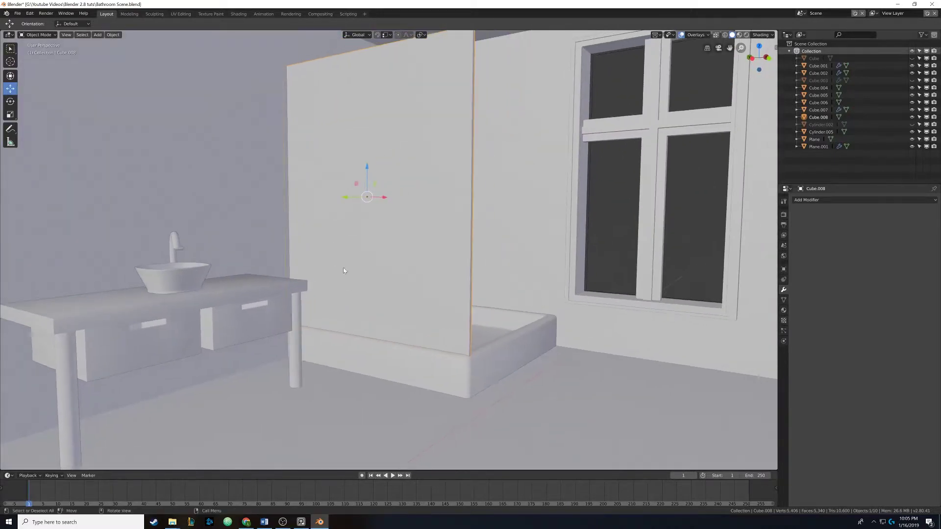
{"action": "scroll", "coordinate": [437, 367], "scroll_direction": "up", "scroll_amount": 4}
{"action": "middle_click_drag", "start_coordinate": [438, 367], "coordinate": [385, 269], "text": "shift"}
{"action": "scroll", "coordinate": [323, 234], "scroll_direction": "down", "scroll_amount": 1}
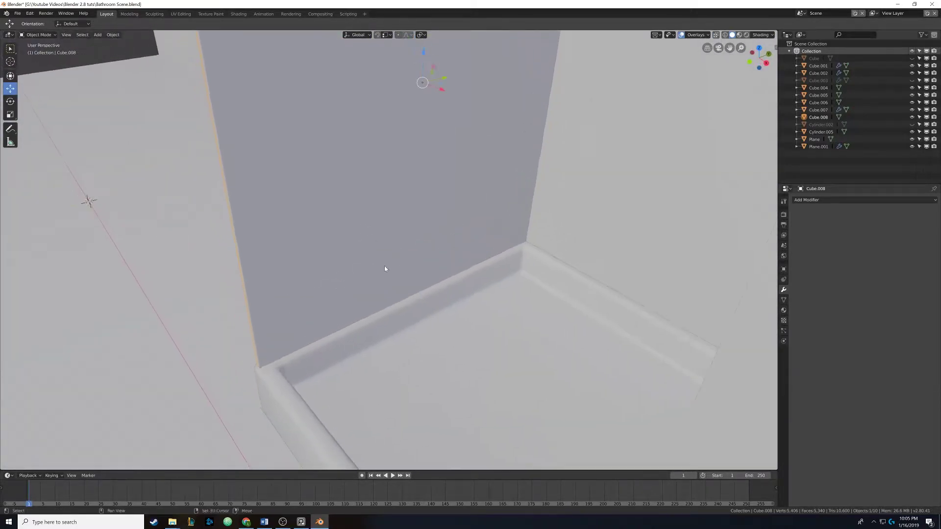
{"action": "left_click_drag", "start_coordinate": [445, 78], "coordinate": [316, 175]}
{"action": "middle_click_drag", "start_coordinate": [316, 175], "coordinate": [398, 188]}
Select the panel's top face in Edit Mode and raise it to make the panel taller.
{"action": "scroll", "coordinate": [390, 161], "scroll_direction": "up", "scroll_amount": 3}
{"action": "key", "text": "Tab"}
{"action": "middle_click_drag", "start_coordinate": [362, 130], "coordinate": [353, 151]}
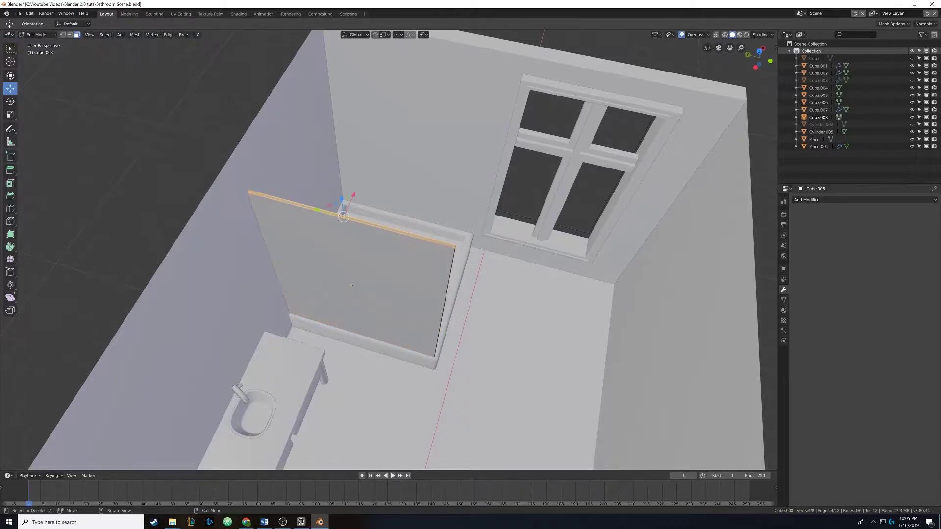
{"action": "middle_click_drag", "start_coordinate": [352, 152], "coordinate": [362, 129]}
{"action": "key", "text": "g"}
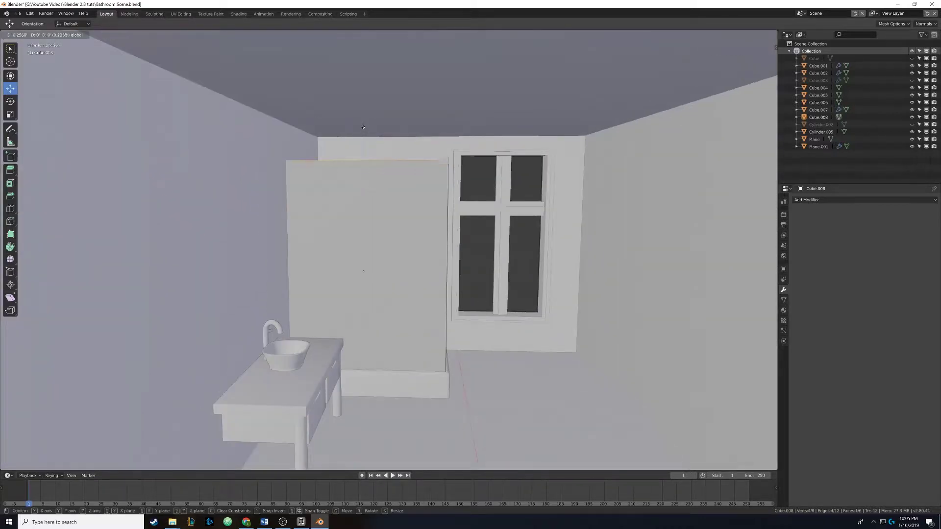
{"action": "left_click", "coordinate": [377, 88]}
Select the panel's narrow top, bottom and wall-side end faces and delete them.
{"action": "middle_click_drag", "start_coordinate": [377, 88], "coordinate": [407, 216]}
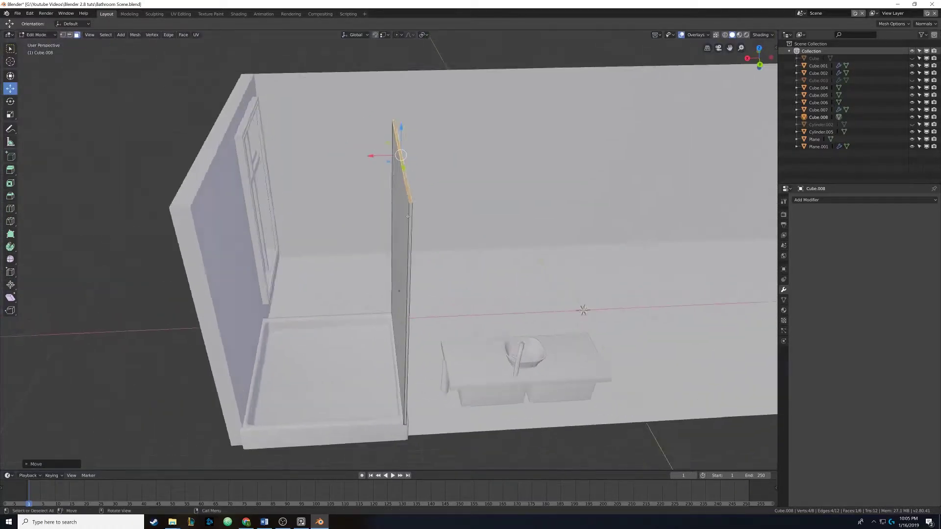
{"action": "scroll", "coordinate": [408, 216], "scroll_direction": "up", "scroll_amount": 3}
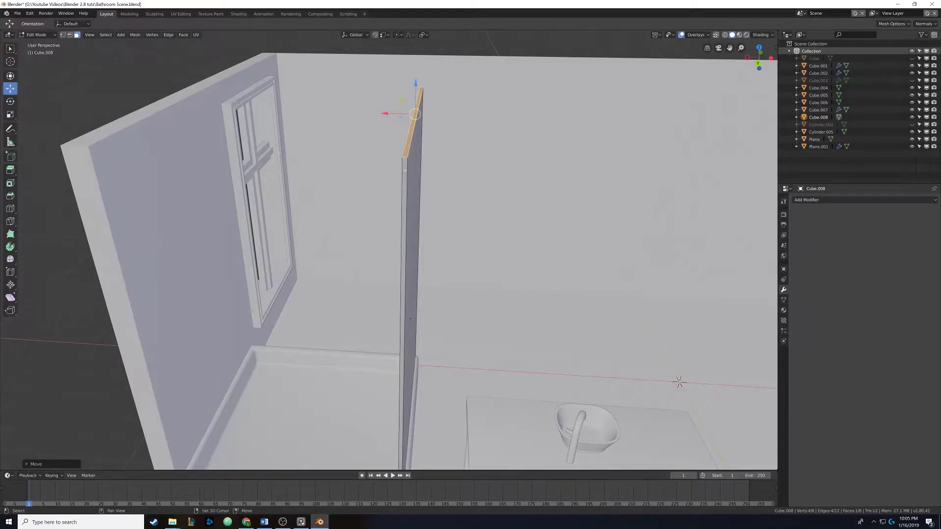
{"action": "left_click", "coordinate": [404, 171], "text": "shift"}
{"action": "middle_click_drag", "start_coordinate": [408, 294], "coordinate": [410, 197]}
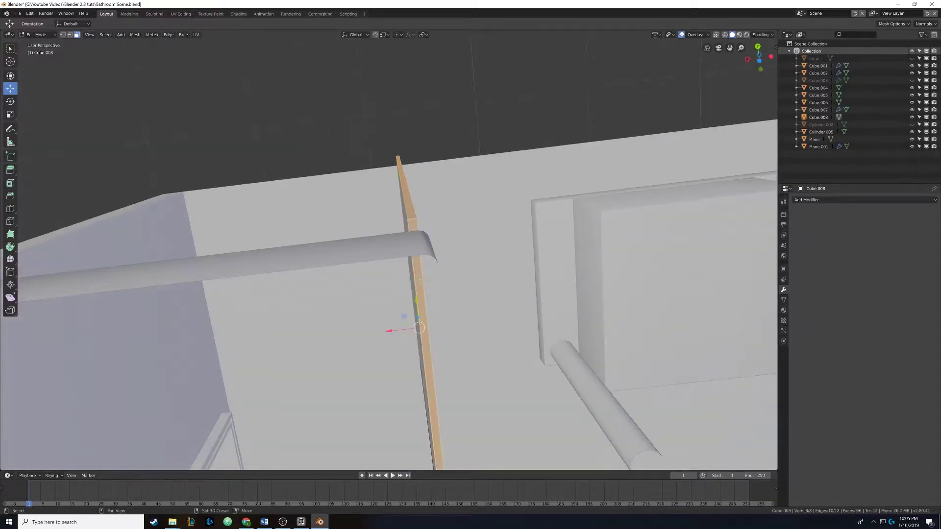
{"action": "middle_click_drag", "start_coordinate": [423, 128], "coordinate": [335, 164]}
{"action": "scroll", "coordinate": [426, 225], "scroll_direction": "down", "scroll_amount": 3}
{"action": "key", "text": "x"}
{"action": "left_click", "coordinate": [406, 246]}
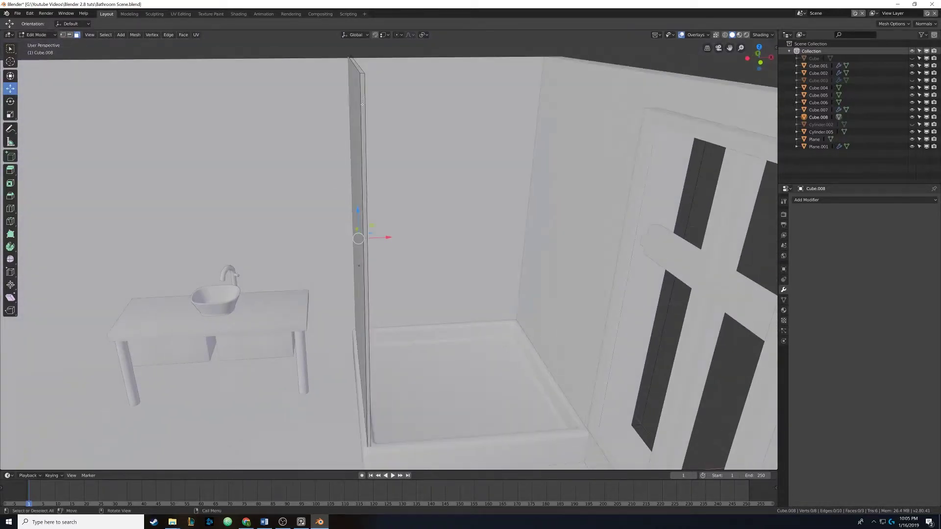
Leave Edit Mode and hide the shower panel to clear the view of the tray.
{"action": "middle_click_drag", "start_coordinate": [362, 104], "coordinate": [359, 87]}
{"action": "scroll", "coordinate": [351, 129], "scroll_direction": "up", "scroll_amount": 2}
{"action": "middle_click_drag", "start_coordinate": [347, 132], "coordinate": [361, 195]}
{"action": "scroll", "coordinate": [404, 173], "scroll_direction": "down", "scroll_amount": 5}
{"action": "key", "text": "Tab"}
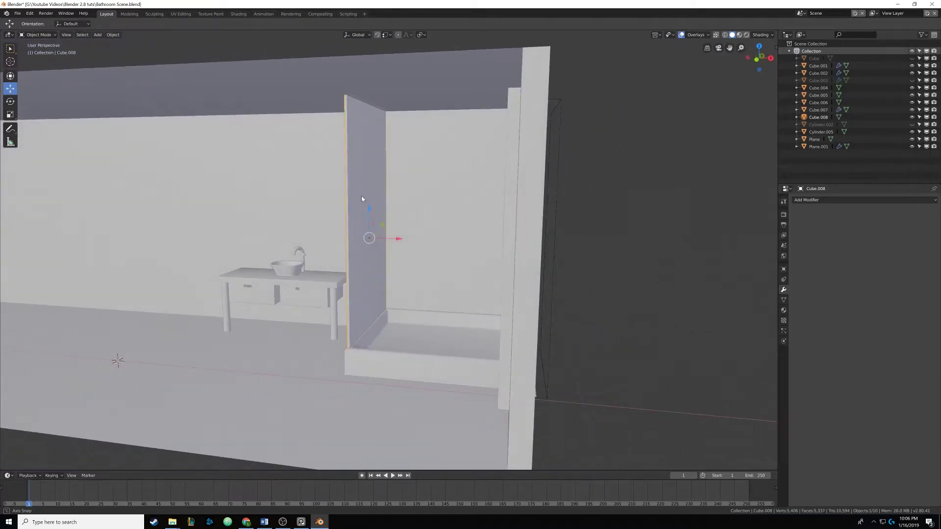
{"action": "key", "text": "h"}
{"action": "middle_click_drag", "start_coordinate": [301, 212], "coordinate": [389, 229]}
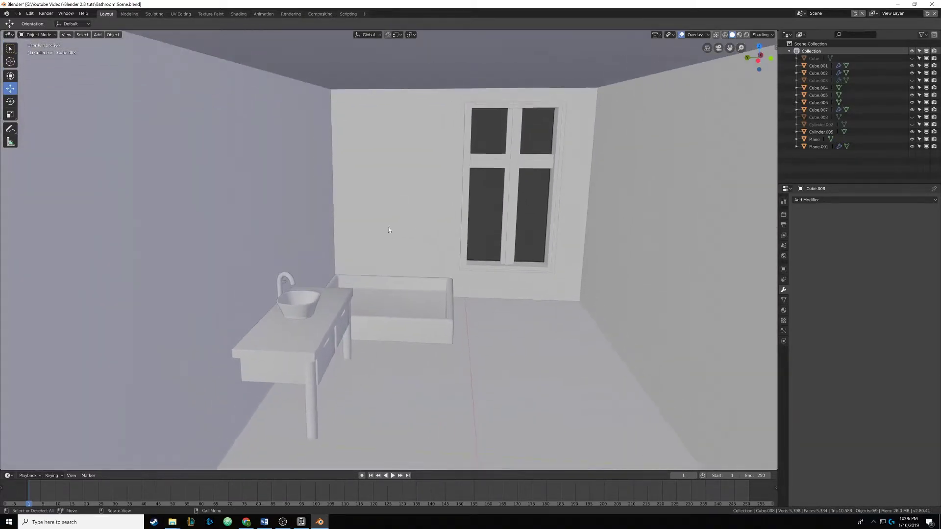
Bring up the reference photo of the wall-mounted shower head and examine its shape.
{"action": "middle_click_drag", "start_coordinate": [350, 262], "coordinate": [388, 225]}
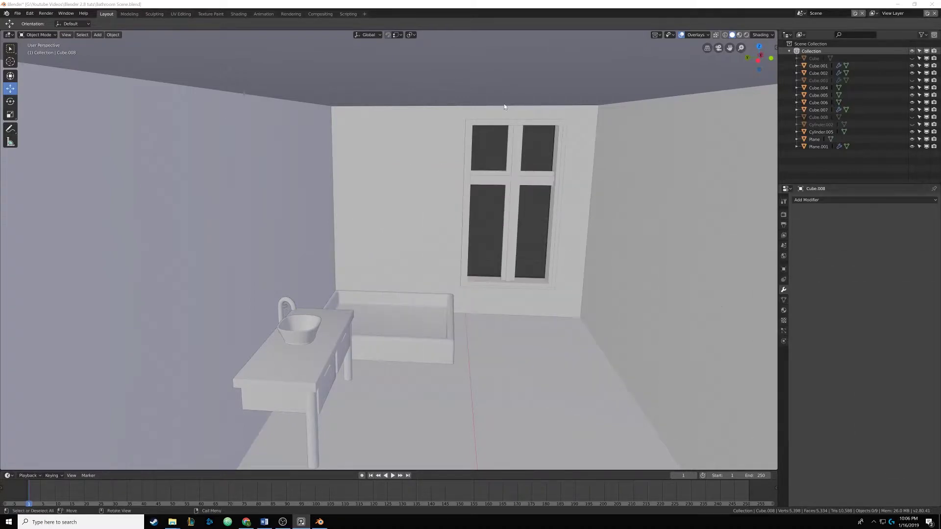
{"action": "left_click", "coordinate": [467, 8]}
{"action": "mouse_move", "coordinate": [423, 159]}
{"action": "middle_mouse_down", "text": "shift"}
{"action": "mouse_move", "coordinate": [432, 129]}
{"action": "mouse_move", "coordinate": [392, 169]}
{"action": "mouse_move", "coordinate": [415, 172]}
{"action": "middle_mouse_up", "text": "shift"}
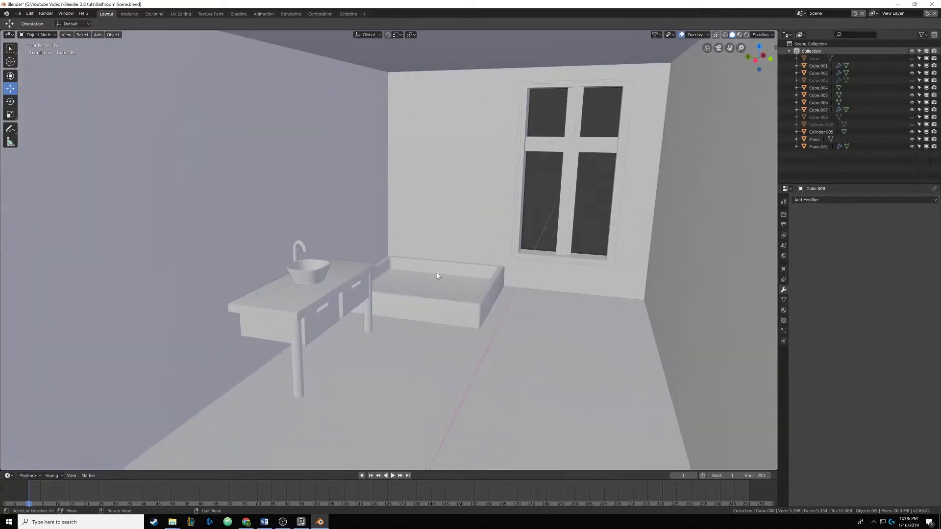
{"action": "scroll", "coordinate": [429, 271], "scroll_direction": "down", "scroll_amount": 5}
{"action": "middle_click_drag", "start_coordinate": [428, 268], "coordinate": [431, 257], "text": "shift"}
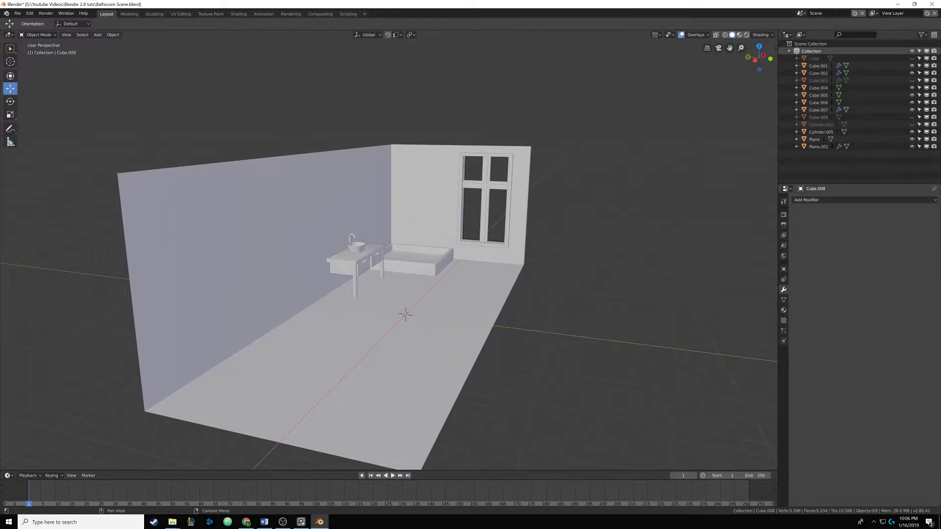
{"action": "left_click", "coordinate": [301, 522]}
{"action": "right_click_drag", "start_coordinate": [690, 297], "coordinate": [537, 245]}
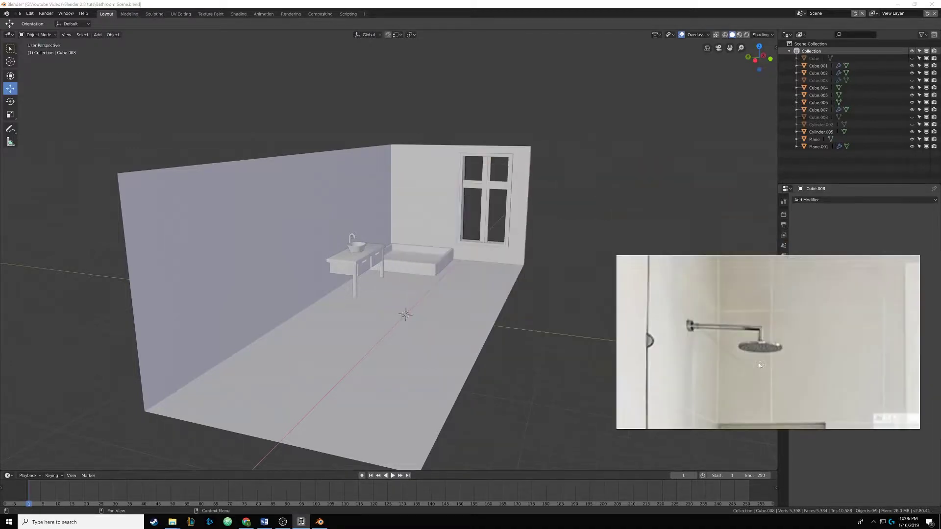
Add a cylinder mesh with 16 vertices and set its cap fill type to Nothing.
{"action": "middle_click_drag", "start_coordinate": [384, 245], "coordinate": [391, 245]}
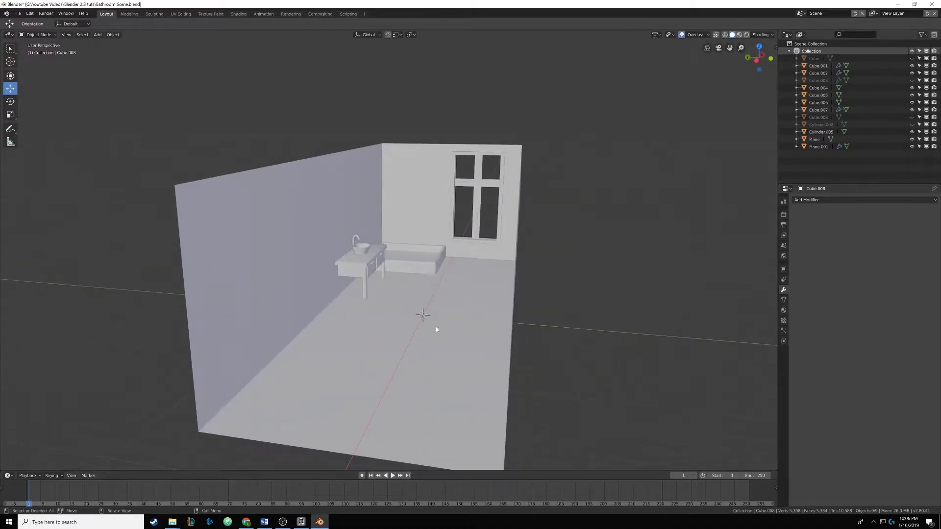
{"action": "key", "text": "shift+a"}
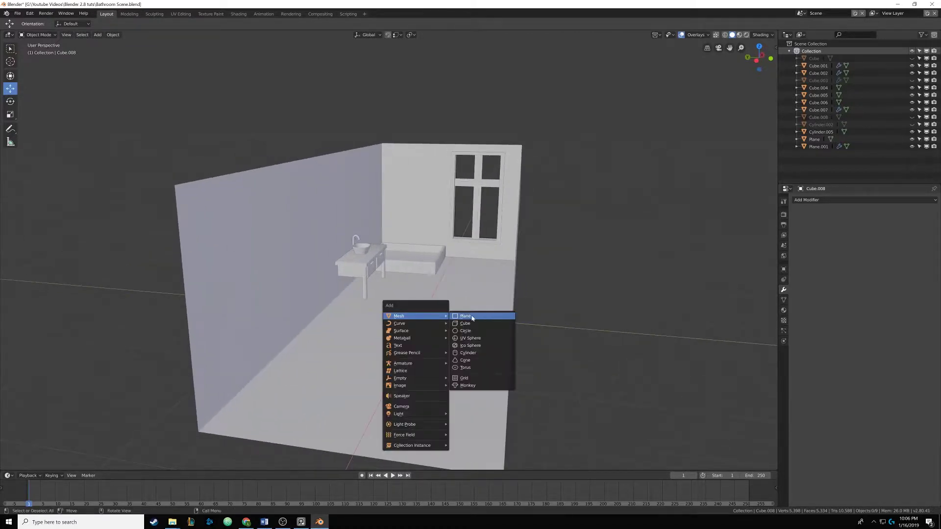
{"action": "left_click", "coordinate": [480, 356]}
{"action": "middle_click_drag", "start_coordinate": [460, 286], "coordinate": [402, 191]}
{"action": "scroll", "coordinate": [441, 306], "scroll_direction": "up", "scroll_amount": 5}
{"action": "mouse_move", "coordinate": [402, 201]}
{"action": "middle_mouse_down"}
{"action": "mouse_move", "coordinate": [419, 315]}
{"action": "mouse_move", "coordinate": [387, 197]}
{"action": "middle_mouse_up"}
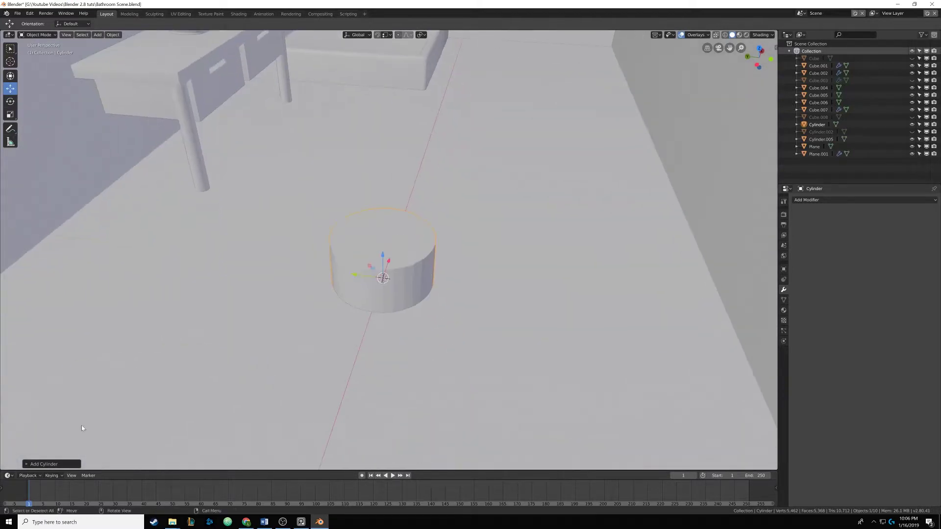
{"action": "left_click", "coordinate": [34, 464]}
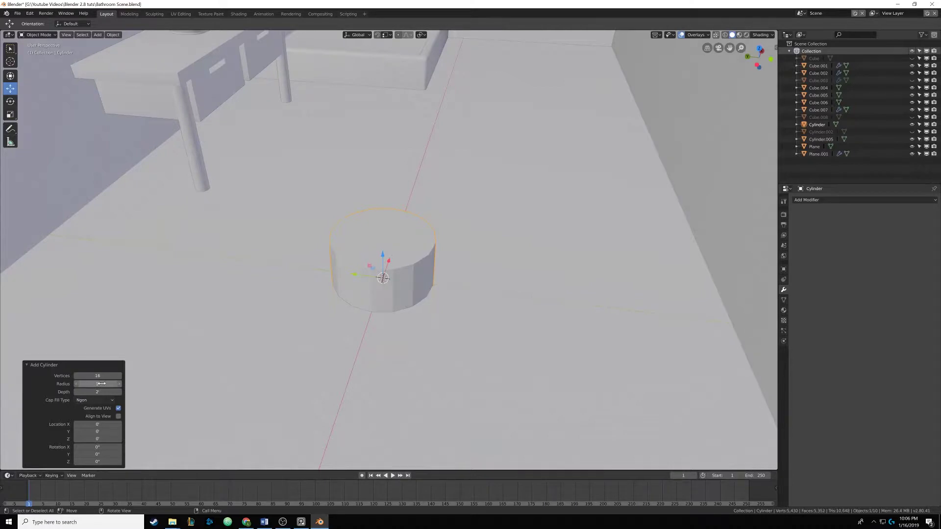
{"action": "left_click", "coordinate": [99, 400]}
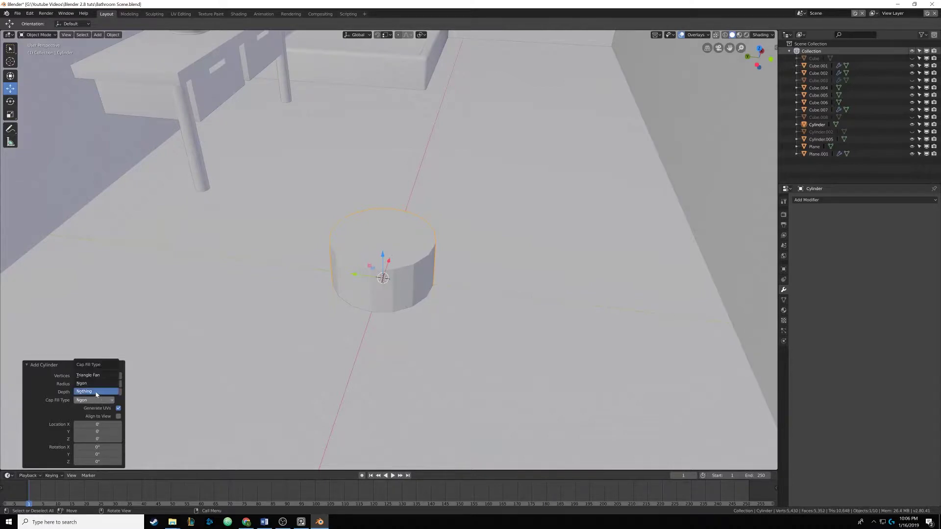
{"action": "left_click", "coordinate": [96, 394]}
{"action": "mouse_move", "coordinate": [386, 273]}
{"action": "middle_mouse_down"}
{"action": "mouse_move", "coordinate": [374, 283]}
{"action": "mouse_move", "coordinate": [381, 279]}
{"action": "middle_mouse_up"}
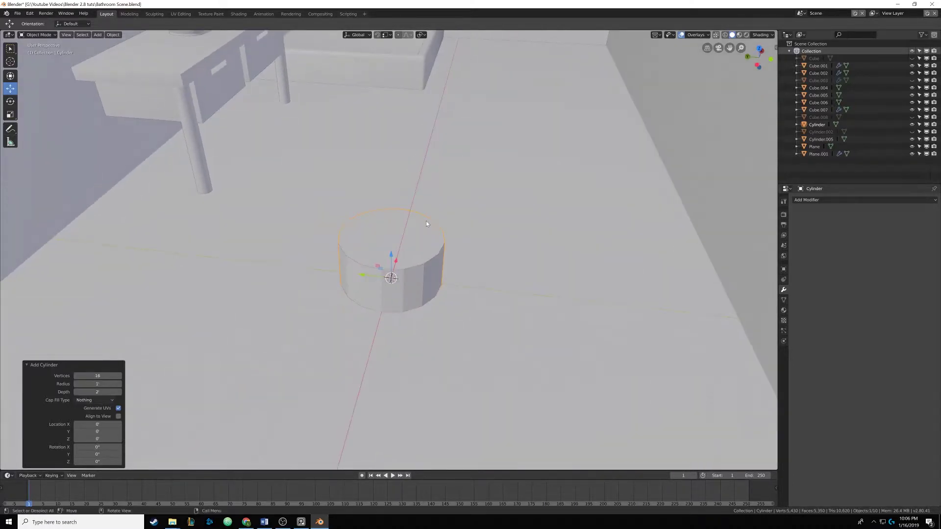
Move the cylinder about 14 ft along X toward the shower tray, and nudge it slightly back along the same axis.
{"action": "scroll", "coordinate": [426, 224], "scroll_direction": "down", "scroll_amount": 5}
{"action": "middle_click_drag", "start_coordinate": [484, 201], "coordinate": [359, 289]}
{"action": "key", "text": "g"}
{"action": "key", "text": "x"}
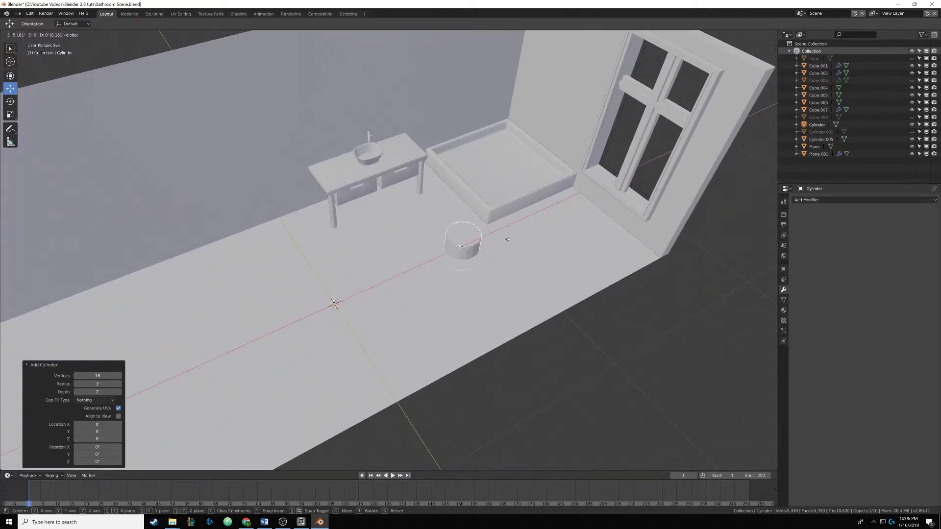
{"action": "left_click_drag", "start_coordinate": [508, 239], "coordinate": [582, 200]}
{"action": "middle_click_drag", "start_coordinate": [582, 200], "coordinate": [445, 247], "text": "shift"}
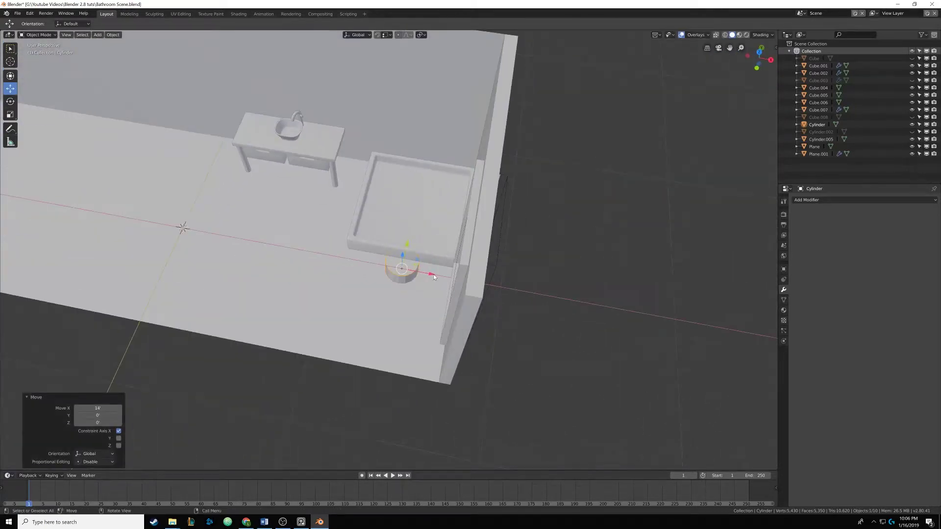
{"action": "left_click_drag", "start_coordinate": [433, 274], "coordinate": [431, 274]}
{"action": "middle_click_drag", "start_coordinate": [432, 274], "coordinate": [390, 237]}
Move the cylinder 7.44 ft along Y to the long side wall and raise it about 8.55 ft.
{"action": "key", "text": "g"}
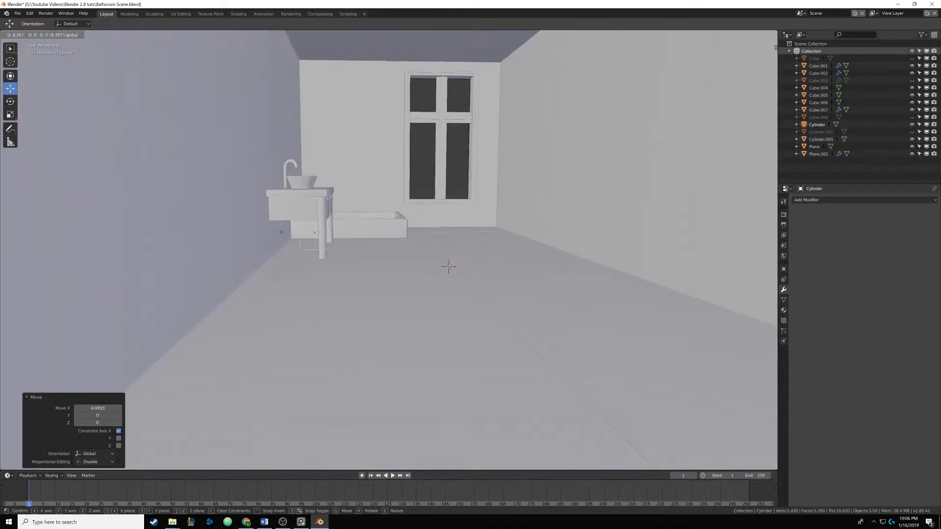
{"action": "key", "text": "y"}
{"action": "left_click", "coordinate": [283, 223]}
{"action": "left_click_drag", "start_coordinate": [299, 207], "coordinate": [294, 133]}
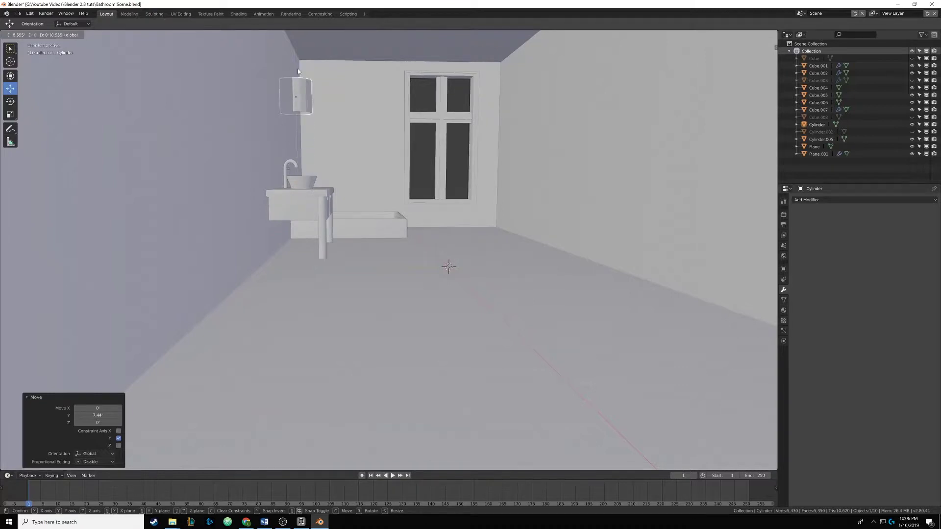
{"action": "left_click_drag", "start_coordinate": [298, 71], "coordinate": [298, 71]}
Rotate the cylinder 90° about X so it points out from the wall, and scale its mesh down in Edit Mode.
{"action": "middle_click_drag", "start_coordinate": [298, 71], "coordinate": [355, 141]}
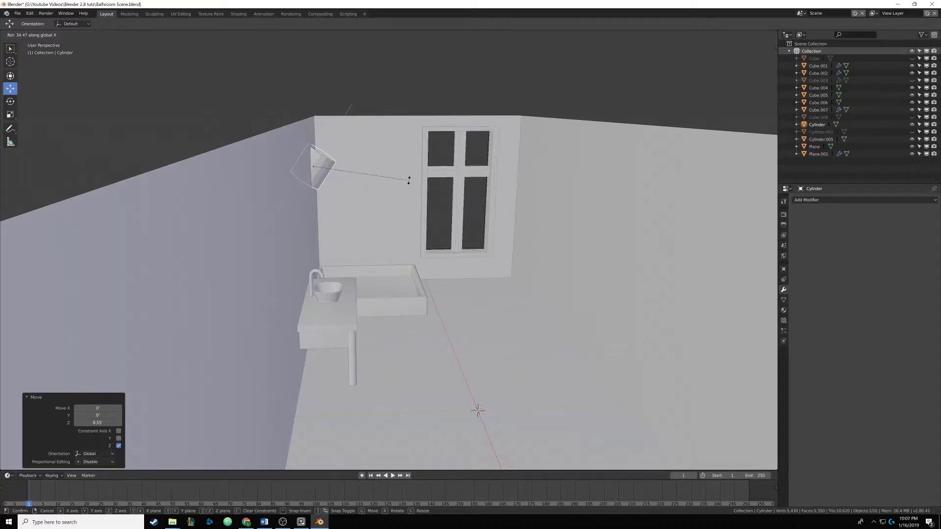
{"action": "key", "text": "Return"}
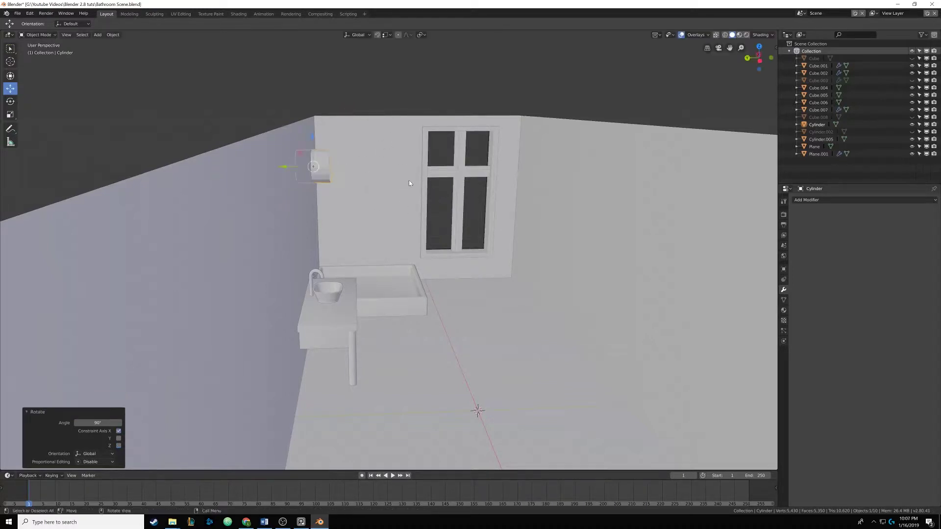
{"action": "middle_click_drag", "start_coordinate": [414, 178], "coordinate": [419, 228]}
{"action": "scroll", "coordinate": [335, 175], "scroll_direction": "up", "scroll_amount": 4}
{"action": "key", "text": "Tab"}
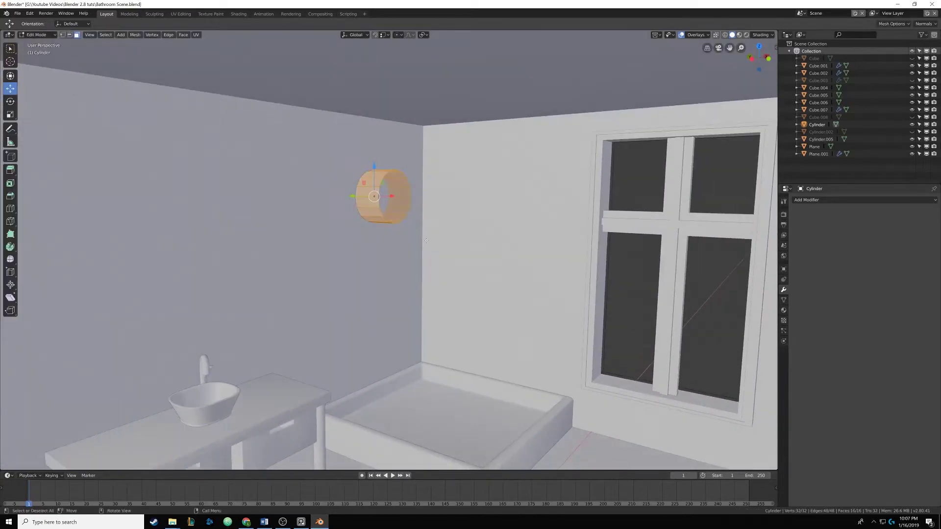
{"action": "key", "text": "s"}
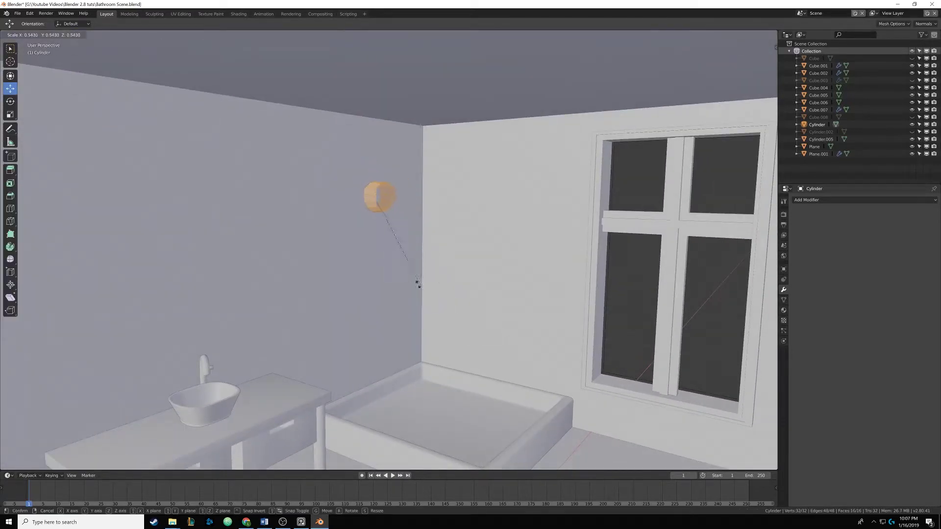
{"action": "left_click", "coordinate": [380, 244]}
{"action": "key", "text": "Tab"}
Raise the small wall cylinder about 1.24 ft along Z.
{"action": "middle_click_drag", "start_coordinate": [384, 235], "coordinate": [400, 201]}
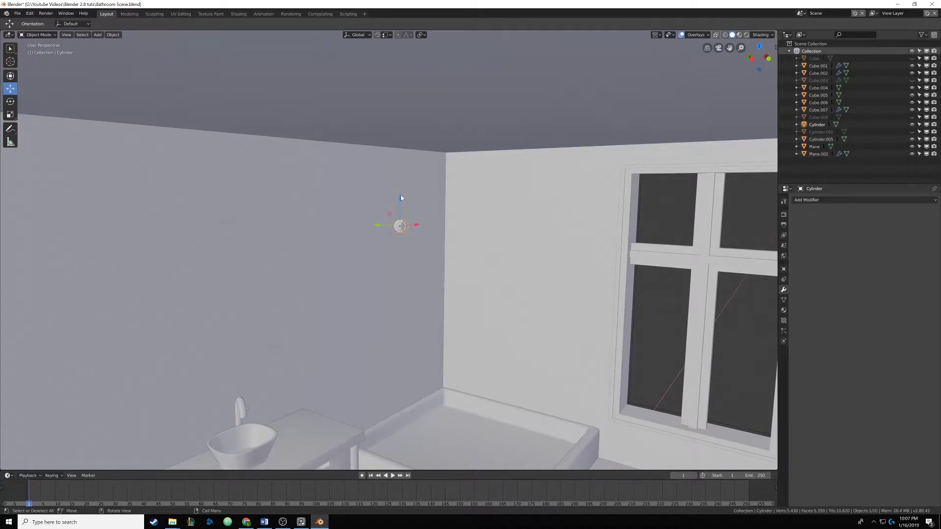
{"action": "key", "text": "g"}
{"action": "left_click", "coordinate": [402, 167]}
Unhide the tall Cube block for height comparison and lower the wall cylinder about 0.6 ft in the left orthographic view.
{"action": "scroll", "coordinate": [427, 185], "scroll_direction": "down", "scroll_amount": 8}
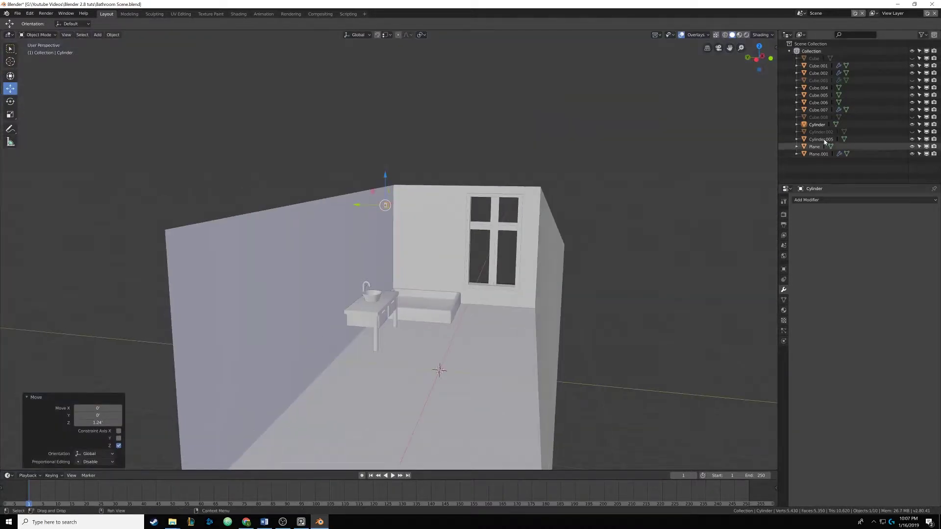
{"action": "left_click", "coordinate": [912, 59]}
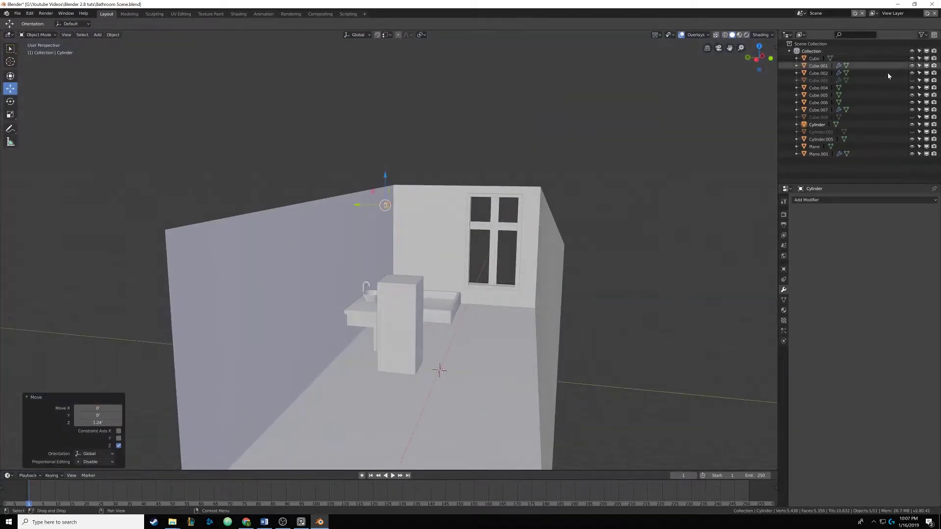
{"action": "middle_click_drag", "start_coordinate": [612, 137], "coordinate": [514, 180]}
{"action": "key", "text": "ctrl+KP_3"}
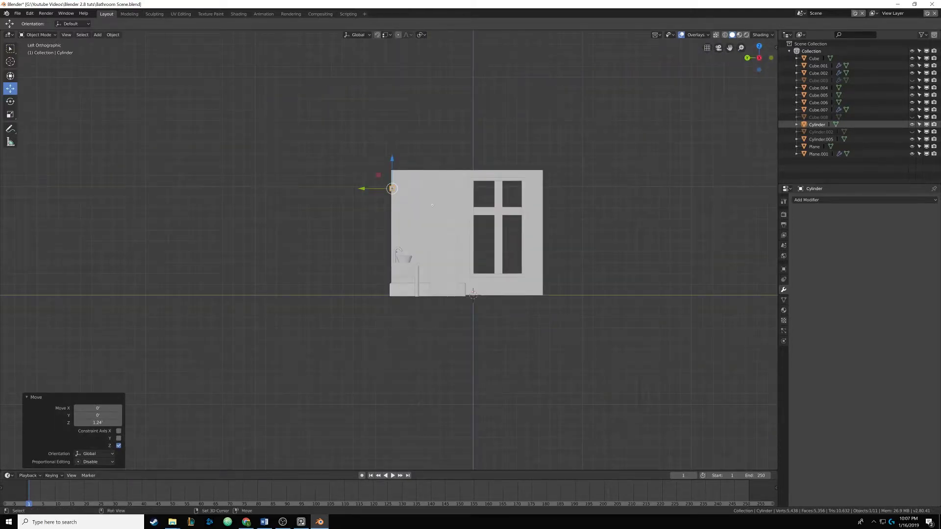
{"action": "scroll", "coordinate": [416, 234], "scroll_direction": "up", "scroll_amount": 4}
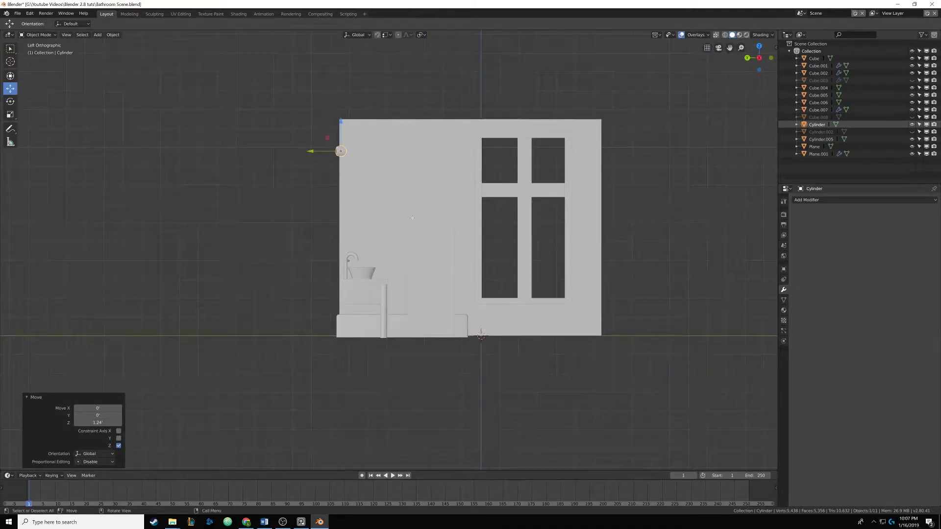
{"action": "left_click_drag", "start_coordinate": [341, 125], "coordinate": [342, 128]}
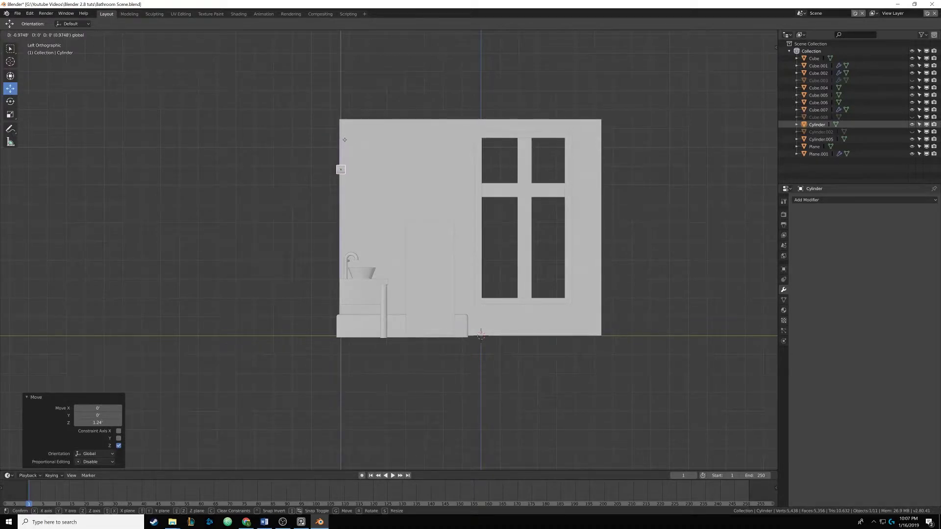
{"action": "left_click_drag", "start_coordinate": [349, 139], "coordinate": [311, 144]}
{"action": "scroll", "coordinate": [328, 163], "scroll_direction": "up", "scroll_amount": 2}
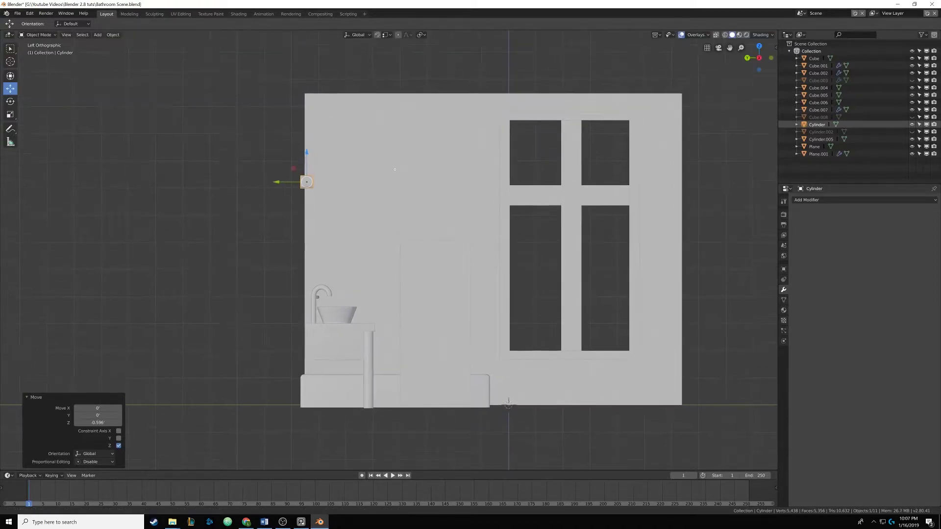
Compare the wall cylinder's placement above the tray with the mount and arm in the shower head reference photo.
{"action": "middle_click_drag", "start_coordinate": [294, 176], "coordinate": [461, 208]}
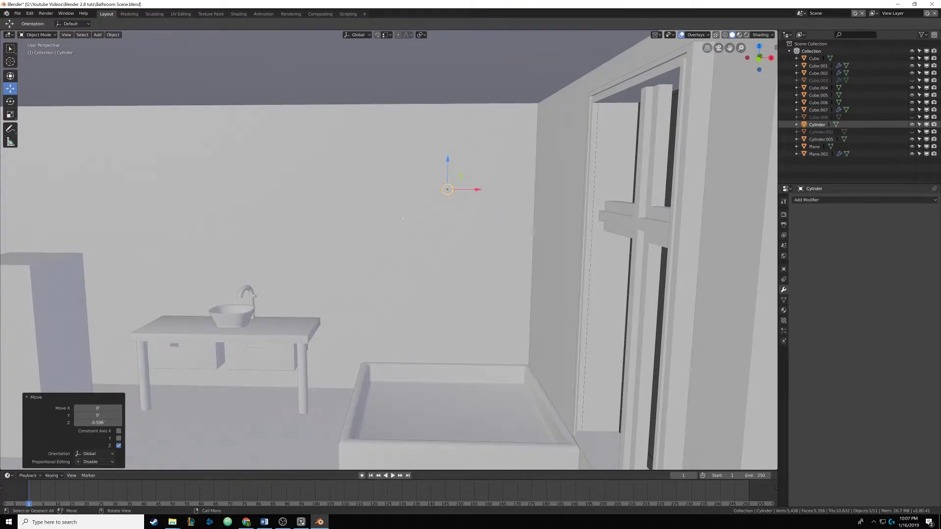
{"action": "mouse_move", "coordinate": [402, 219]}
{"action": "middle_mouse_down"}
{"action": "mouse_move", "coordinate": [475, 218]}
{"action": "mouse_move", "coordinate": [395, 217]}
{"action": "middle_mouse_up"}
{"action": "scroll", "coordinate": [470, 218], "scroll_direction": "up", "scroll_amount": 5}
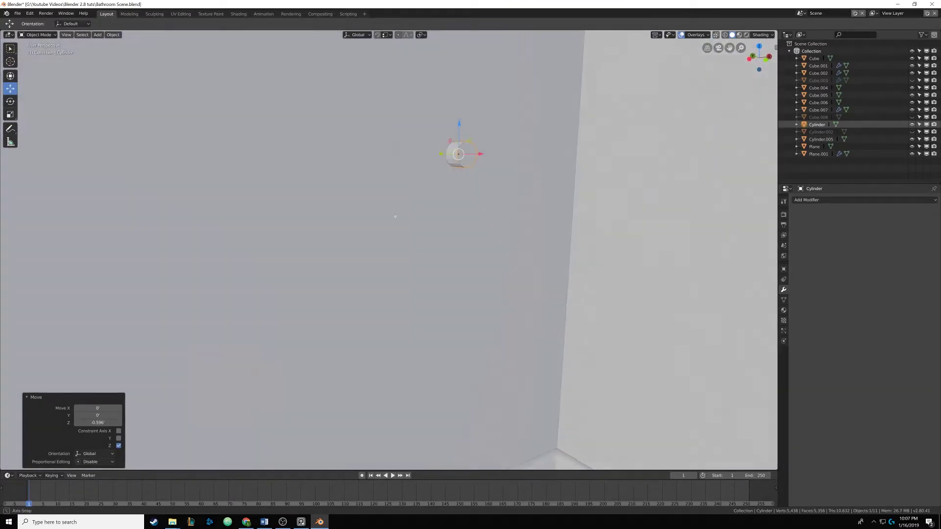
{"action": "key", "text": "alt+Tab"}
{"action": "scroll", "coordinate": [444, 234], "scroll_direction": "up", "scroll_amount": 4}
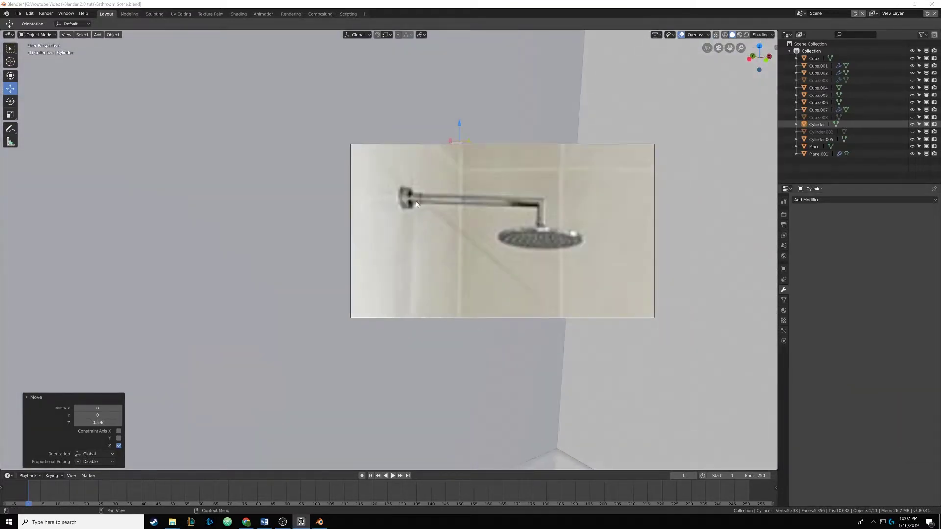
{"action": "right_click_drag", "start_coordinate": [488, 210], "coordinate": [857, 325]}
{"action": "key", "text": "alt+Tab"}
{"action": "scroll", "coordinate": [429, 288], "scroll_direction": "down", "scroll_amount": 8}
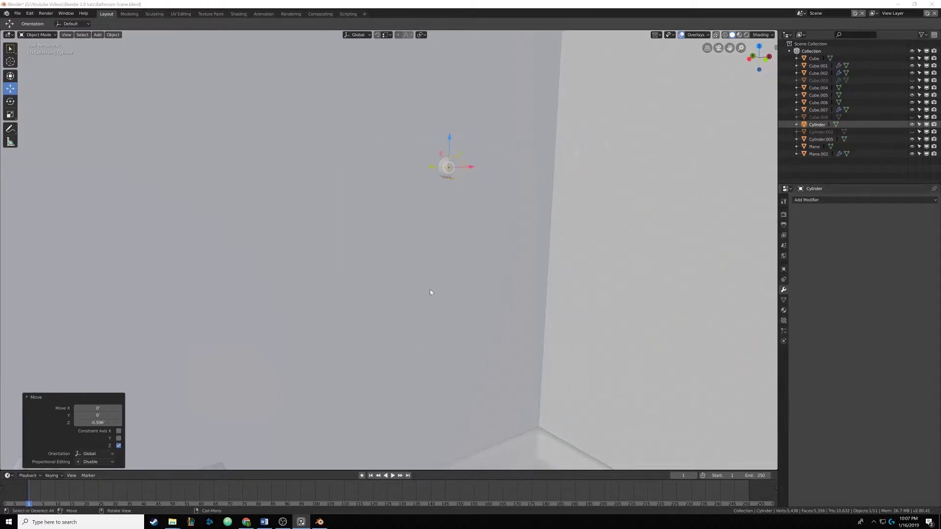
{"action": "middle_click_drag", "start_coordinate": [427, 289], "coordinate": [403, 278]}
{"action": "scroll", "coordinate": [410, 282], "scroll_direction": "up", "scroll_amount": 10}
{"action": "scroll", "coordinate": [402, 277], "scroll_direction": "down", "scroll_amount": 8}
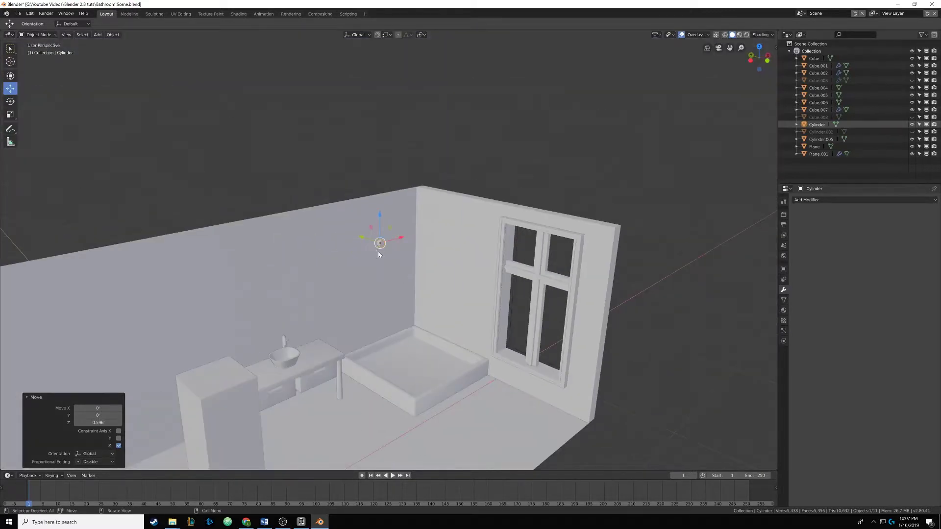
Select the cylinder's room-facing edge loop in Edit Mode, extrude it in place and scale it inward to about 0.67.
{"action": "scroll", "coordinate": [371, 286], "scroll_direction": "up", "scroll_amount": 8}
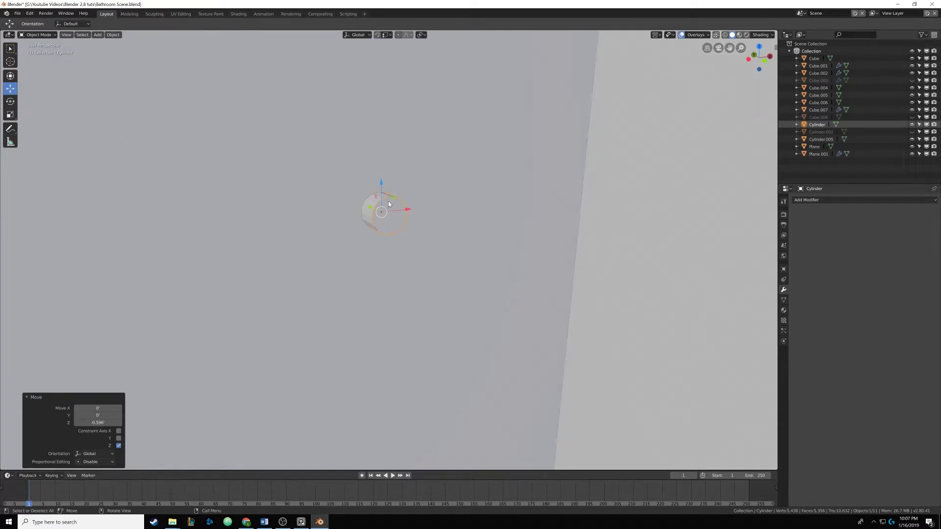
{"action": "key", "text": "Tab"}
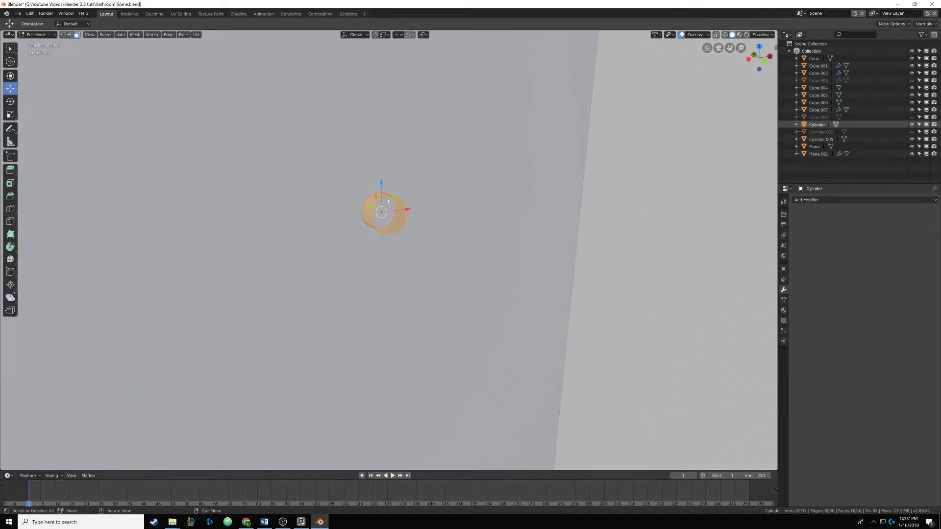
{"action": "key", "text": "alt+a"}
{"action": "scroll", "coordinate": [389, 206], "scroll_direction": "up", "scroll_amount": 2}
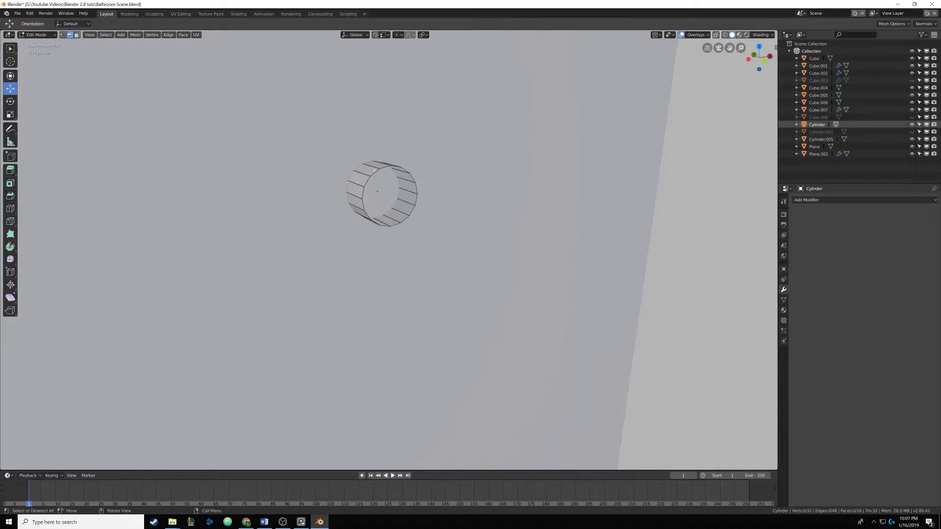
{"action": "left_click", "coordinate": [374, 170], "text": "alt"}
{"action": "middle_click_drag", "start_coordinate": [374, 170], "coordinate": [416, 181]}
{"action": "key", "text": "e"}
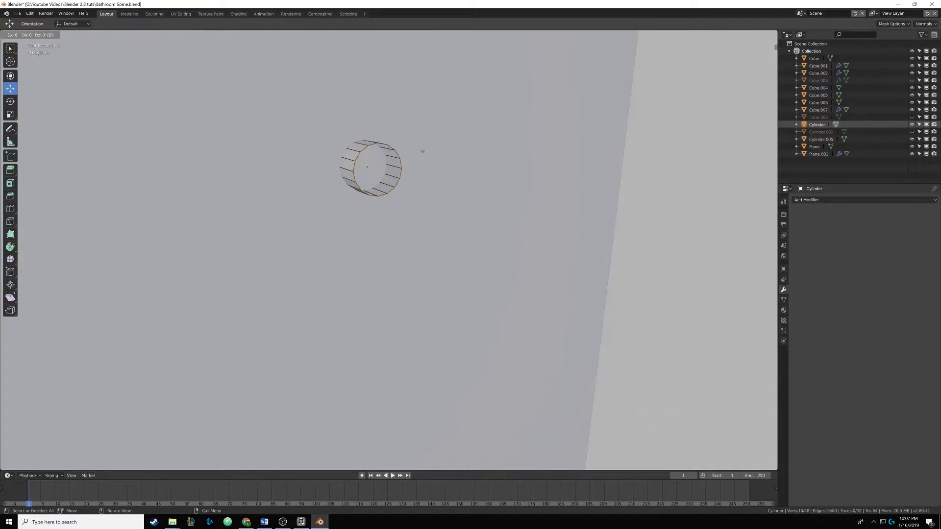
{"action": "right_click", "coordinate": [423, 149]}
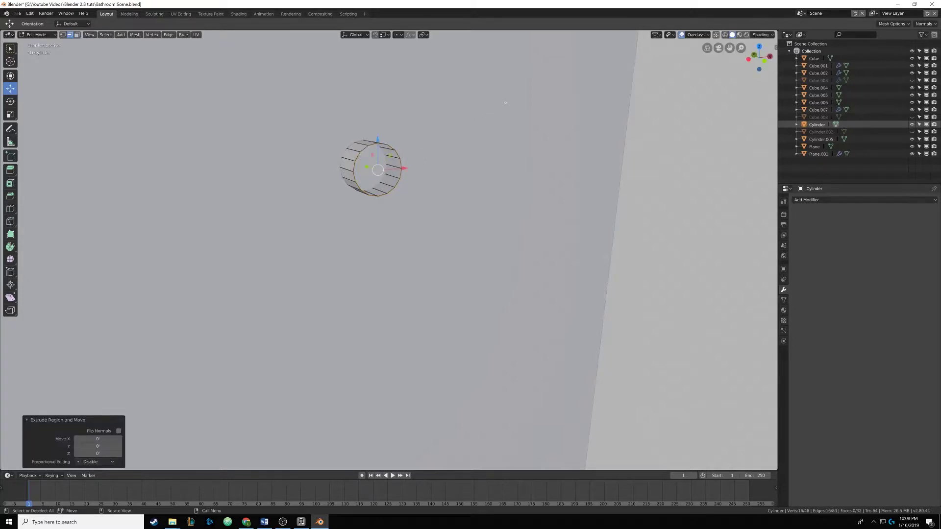
{"action": "key", "text": "s"}
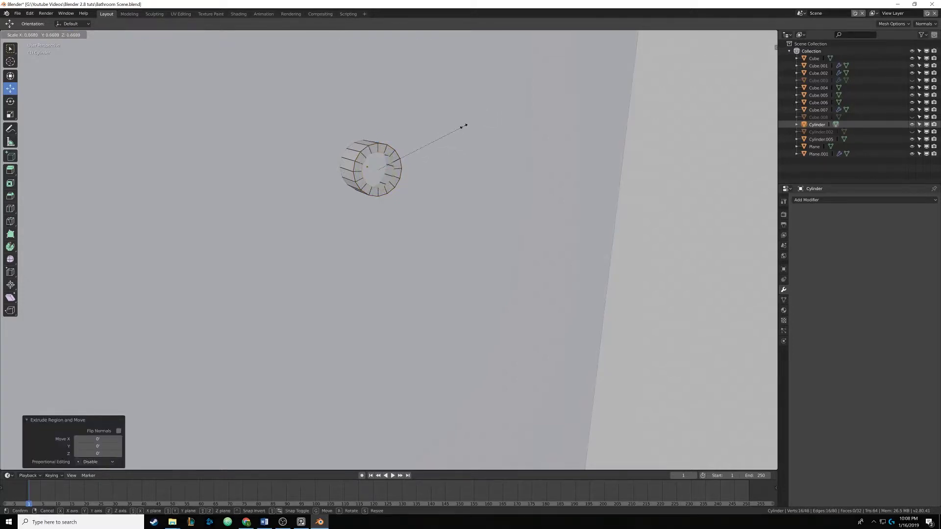
{"action": "left_click", "coordinate": [463, 127]}
Extrude the inner edge loop and pull it 1.25 ft away from the wall along Y to form the shower arm.
{"action": "middle_click_drag", "start_coordinate": [365, 154], "coordinate": [375, 205]}
{"action": "key", "text": "e"}
{"action": "right_click", "coordinate": [363, 203]}
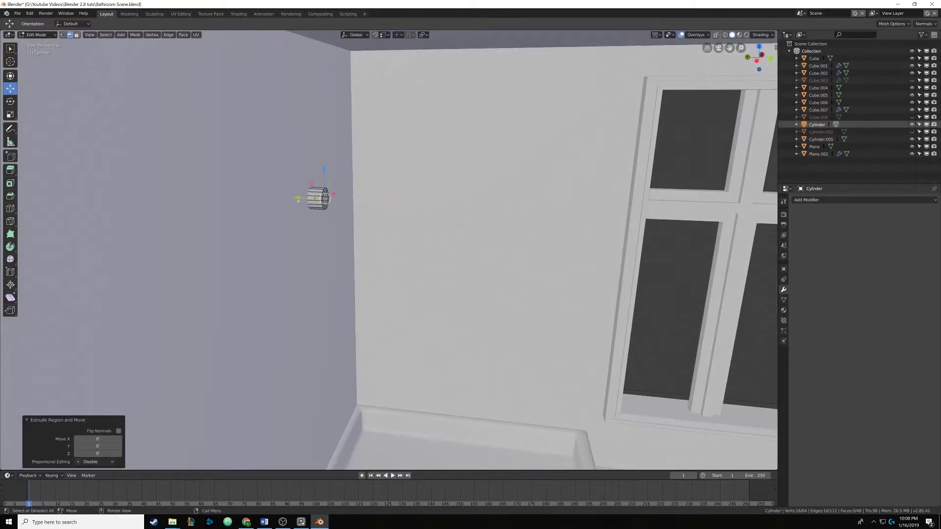
{"action": "left_click_drag", "start_coordinate": [297, 198], "coordinate": [298, 198]}
{"action": "key", "text": "g"}
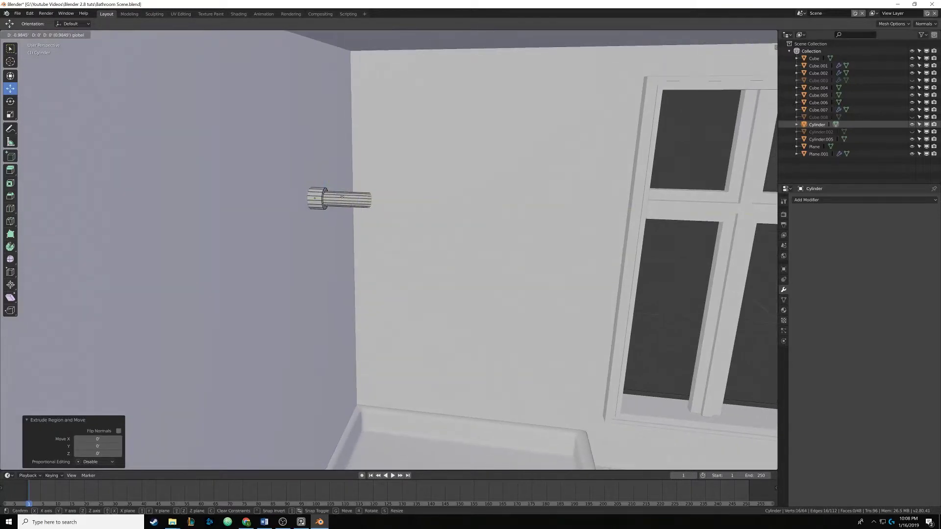
{"action": "left_click_drag", "start_coordinate": [350, 196], "coordinate": [358, 196]}
{"action": "middle_click_drag", "start_coordinate": [358, 196], "coordinate": [373, 213]}
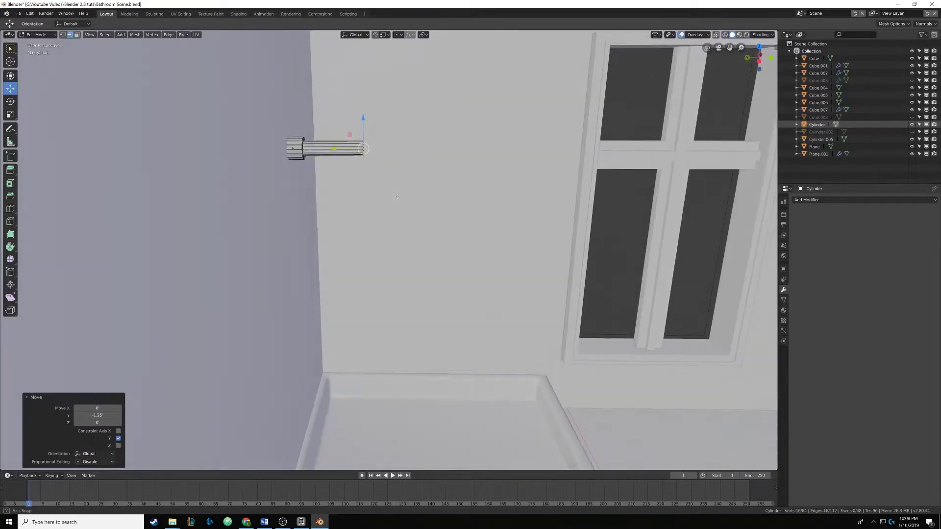
Check the shower head reference photo, extrude the arm's end loop in place and pull it about 0.2 ft farther out along Y.
{"action": "middle_click_drag", "start_coordinate": [390, 164], "coordinate": [376, 217], "text": "shift"}
{"action": "scroll", "coordinate": [386, 222], "scroll_direction": "up", "scroll_amount": 4}
{"action": "scroll", "coordinate": [385, 222], "scroll_direction": "up", "scroll_amount": 3}
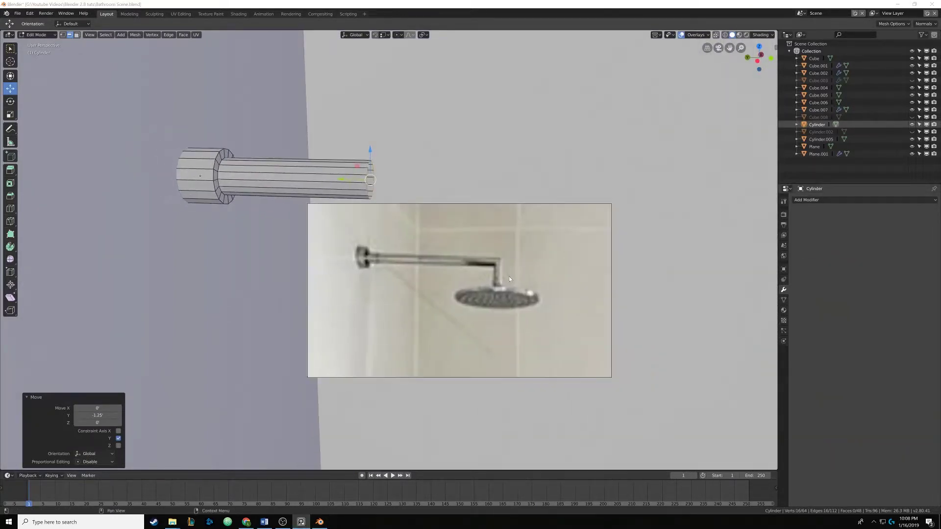
{"action": "right_click_drag", "start_coordinate": [510, 256], "coordinate": [940, 366]}
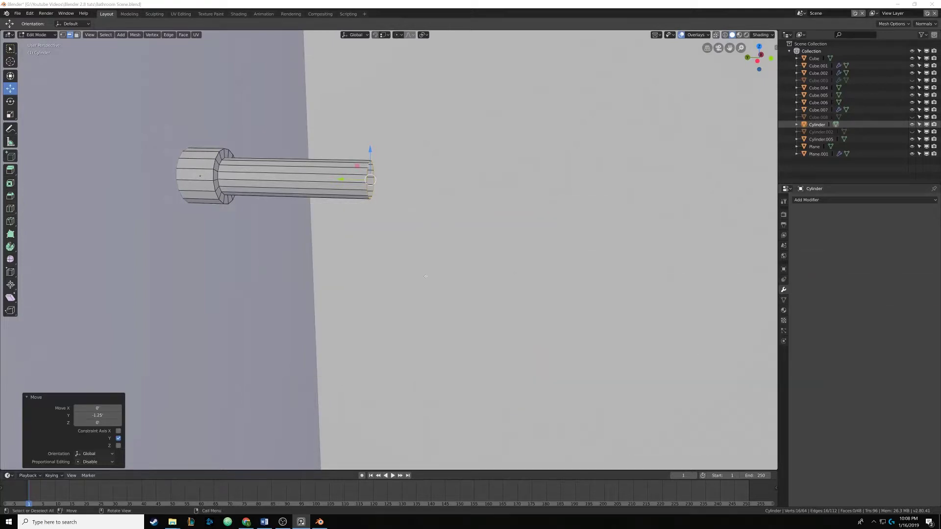
{"action": "middle_click_drag", "start_coordinate": [384, 199], "coordinate": [390, 197]}
{"action": "key", "text": "e"}
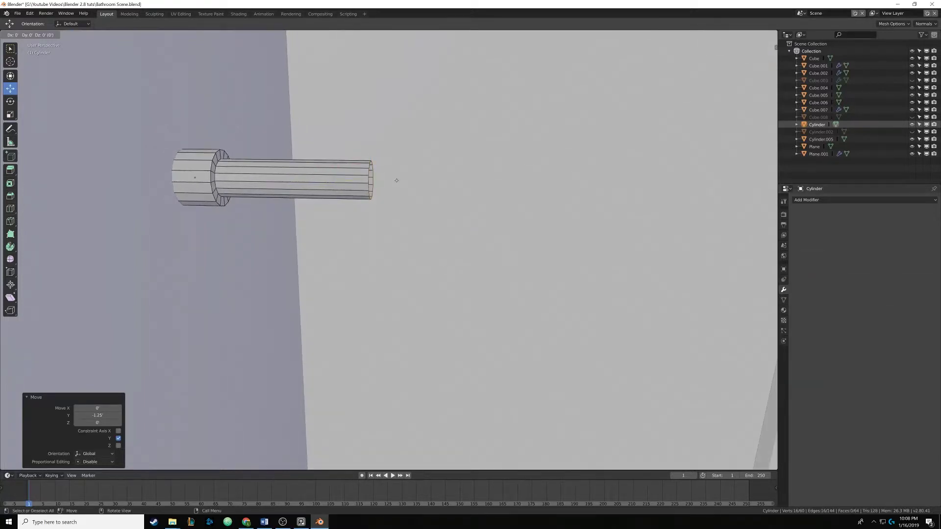
{"action": "right_click", "coordinate": [397, 181]}
{"action": "left_click_drag", "start_coordinate": [341, 180], "coordinate": [358, 180]}
{"action": "mouse_move", "coordinate": [420, 193]}
{"action": "middle_mouse_down"}
{"action": "mouse_move", "coordinate": [432, 194]}
{"action": "mouse_move", "coordinate": [404, 189]}
{"action": "middle_mouse_up"}
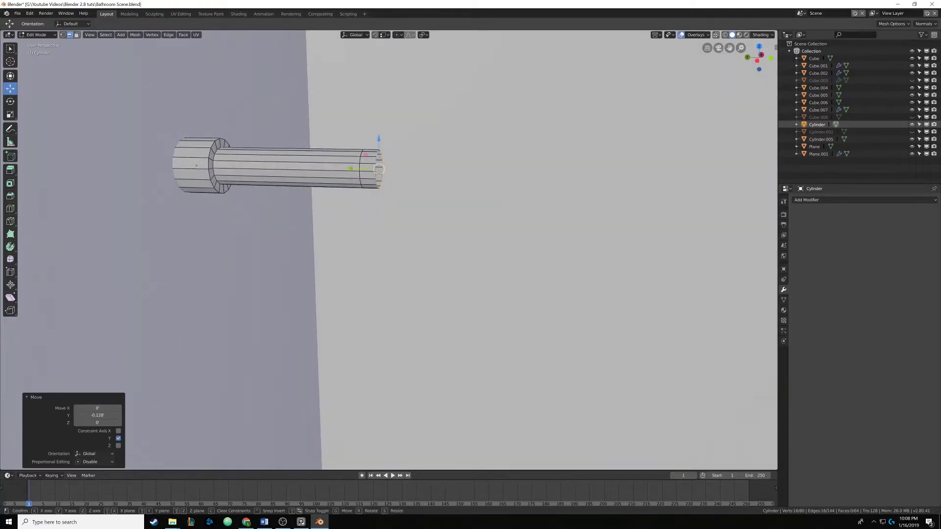
{"action": "left_click_drag", "start_coordinate": [354, 172], "coordinate": [364, 172]}
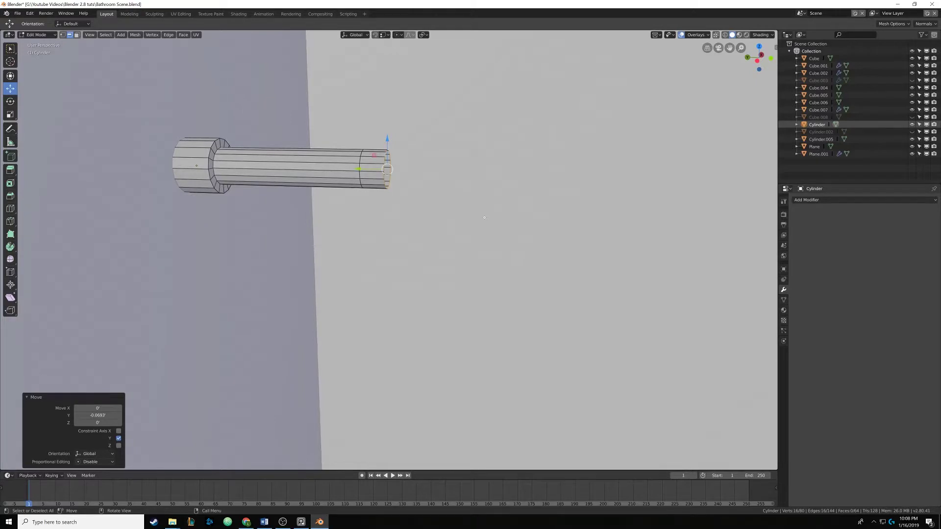
Try the Shear operation on the arm's end loop with an offset of 0.5 to form a mitred end.
{"action": "scroll", "coordinate": [484, 217], "scroll_direction": "down", "scroll_amount": 6}
{"action": "scroll", "coordinate": [432, 214], "scroll_direction": "up", "scroll_amount": 4}
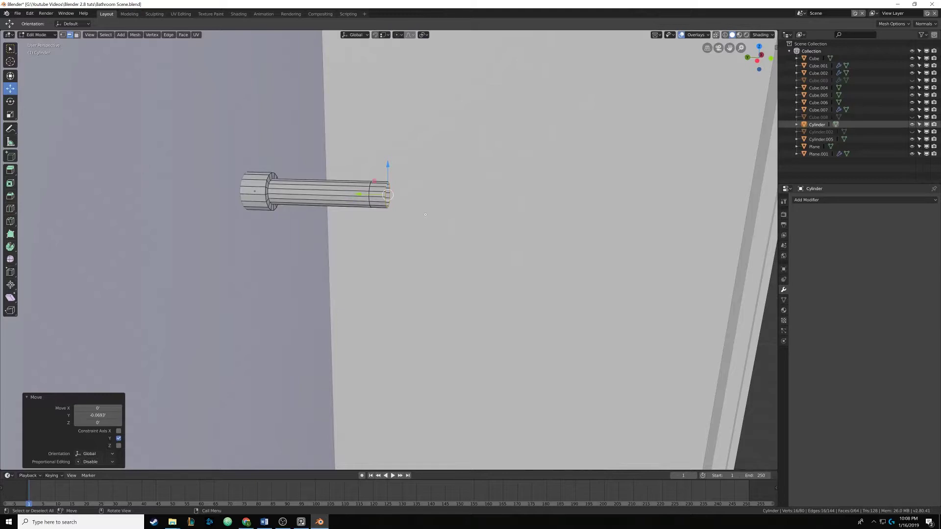
{"action": "key", "text": "F3"}
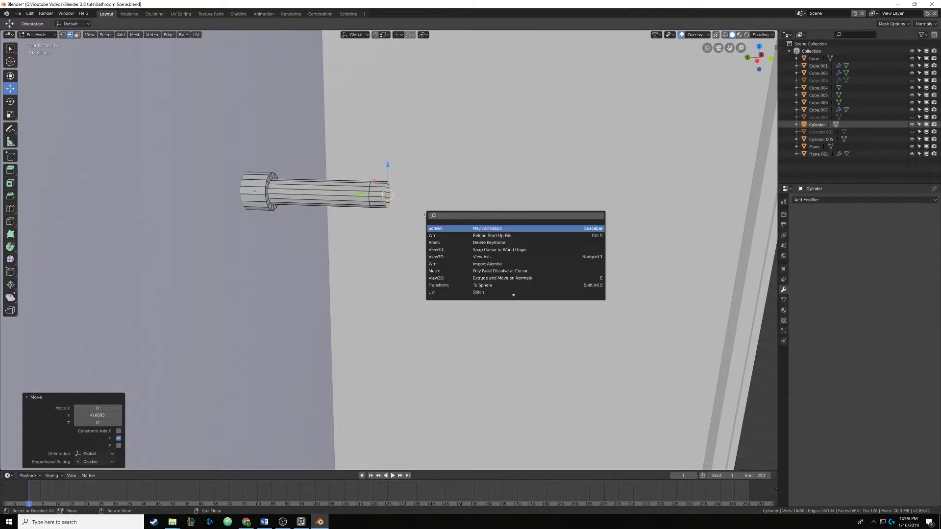
{"action": "type", "text": "shear"}
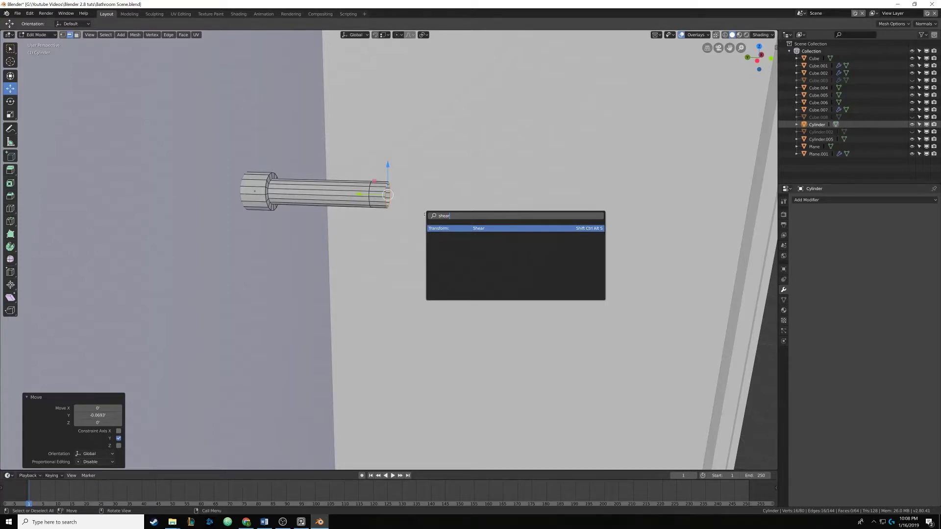
{"action": "key", "text": "Return"}
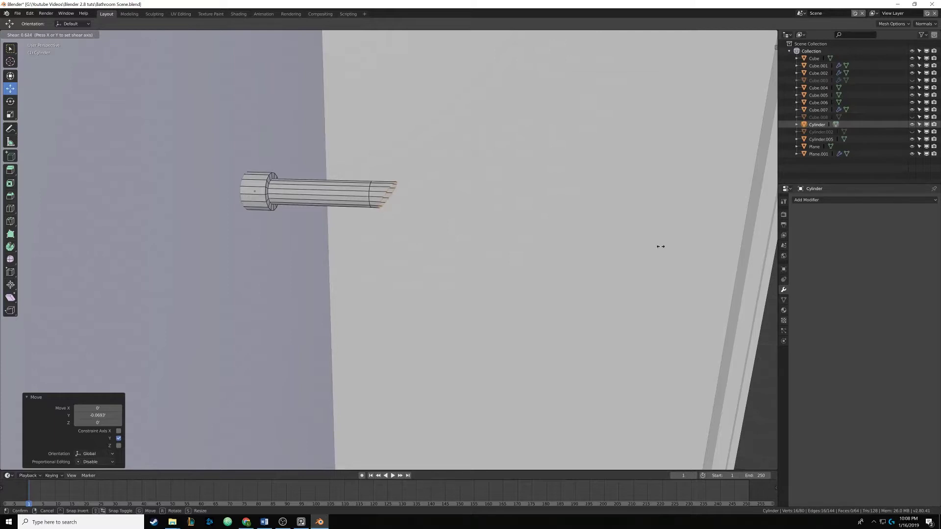
{"action": "type", "text": ".5"}
{"action": "key", "text": "Return"}
{"action": "middle_click_drag", "start_coordinate": [359, 234], "coordinate": [349, 218], "text": "shift"}
{"action": "scroll", "coordinate": [342, 231], "scroll_direction": "up", "scroll_amount": 3}
{"action": "middle_click_drag", "start_coordinate": [350, 217], "coordinate": [356, 217]}
{"action": "scroll", "coordinate": [356, 217], "scroll_direction": "down", "scroll_amount": 4}
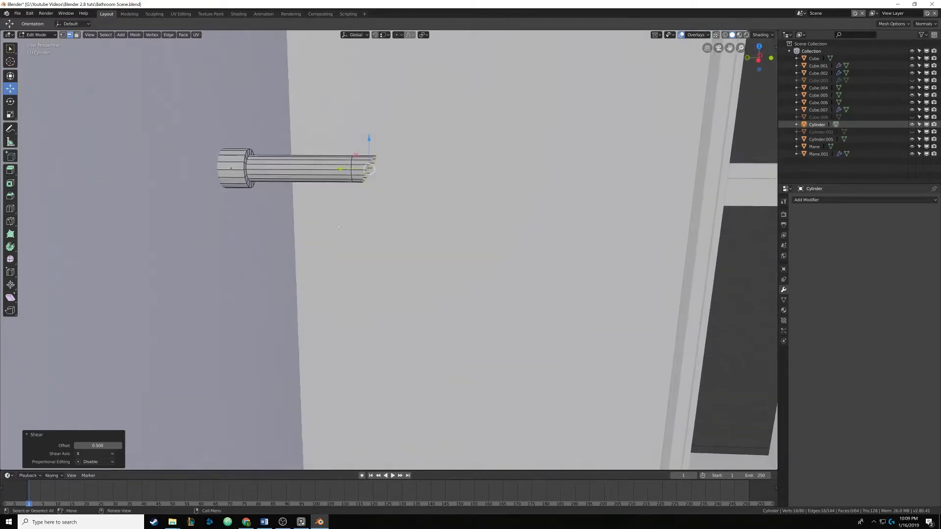
Extrude the sheared end loop in place, lower it about 0.595 ft along Z and try rotating it about X.
{"action": "key", "text": "e"}
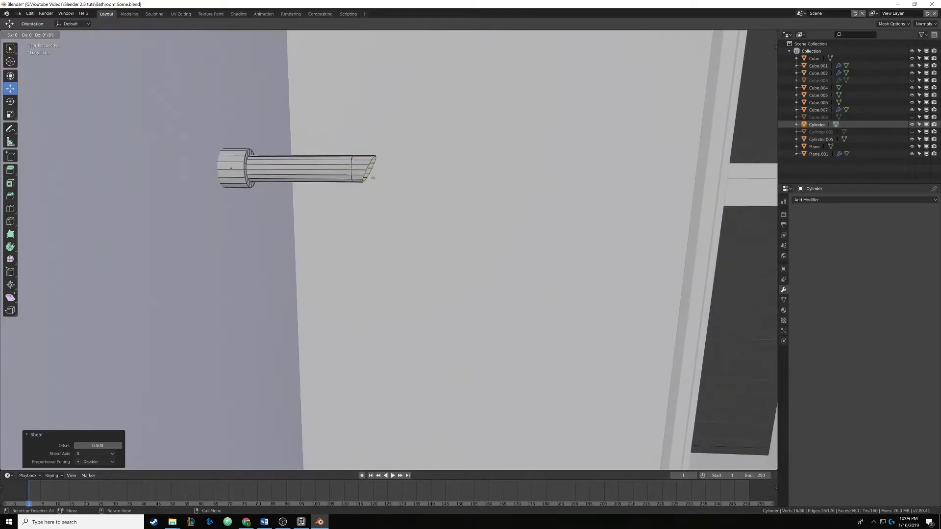
{"action": "right_click", "coordinate": [372, 178]}
{"action": "left_click_drag", "start_coordinate": [369, 137], "coordinate": [370, 187]}
{"action": "middle_click_drag", "start_coordinate": [390, 216], "coordinate": [400, 189], "text": "shift"}
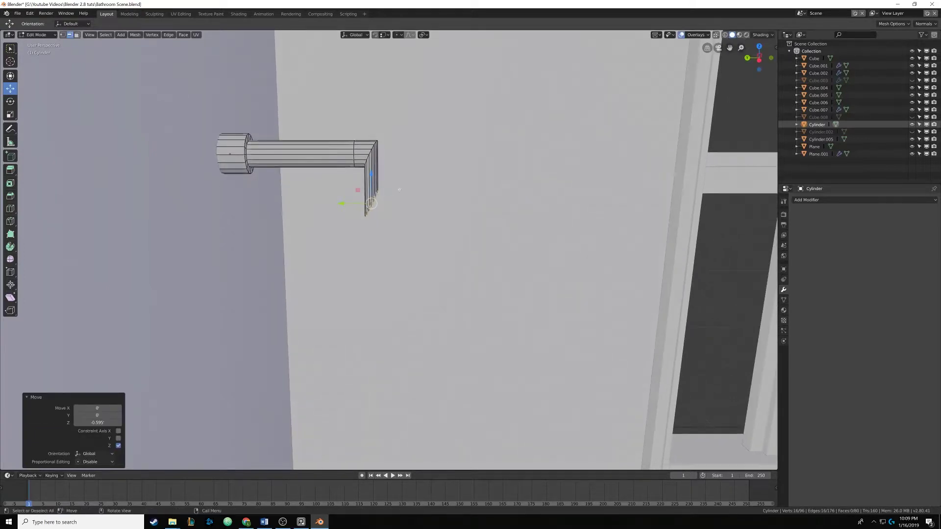
{"action": "key", "text": "r"}
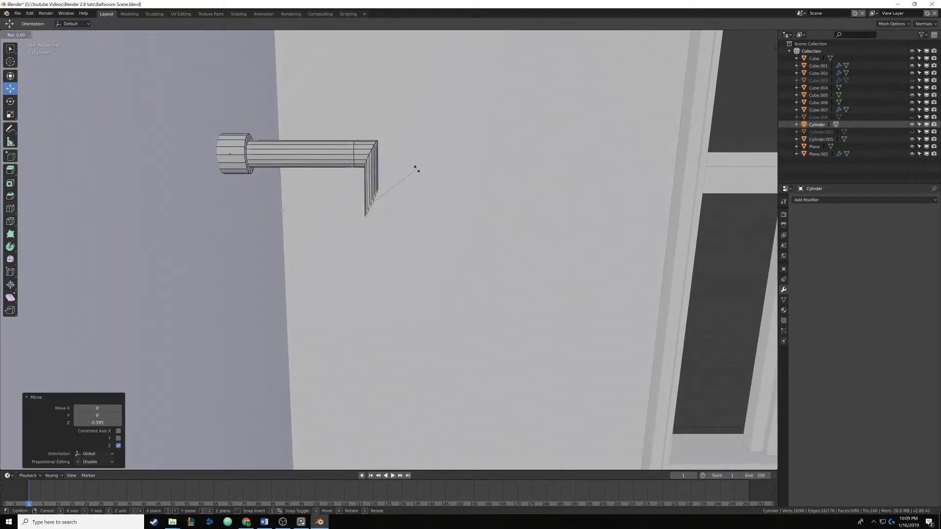
{"action": "key", "text": "x"}
{"action": "right_click", "coordinate": [431, 224]}
{"action": "mouse_move", "coordinate": [430, 223]}
{"action": "middle_mouse_down"}
{"action": "mouse_move", "coordinate": [425, 218]}
{"action": "mouse_move", "coordinate": [437, 213]}
{"action": "middle_mouse_up"}
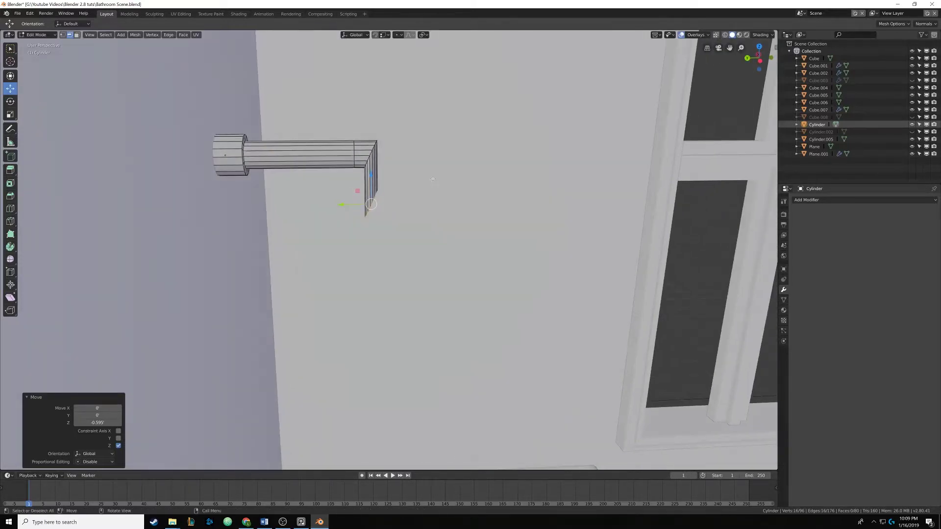
Try Shear on the lowered loop and undo back to the straight, unsheared end of the arm.
{"action": "key", "text": "F3"}
{"action": "type", "text": "Shea"}
{"action": "key", "text": "Return"}
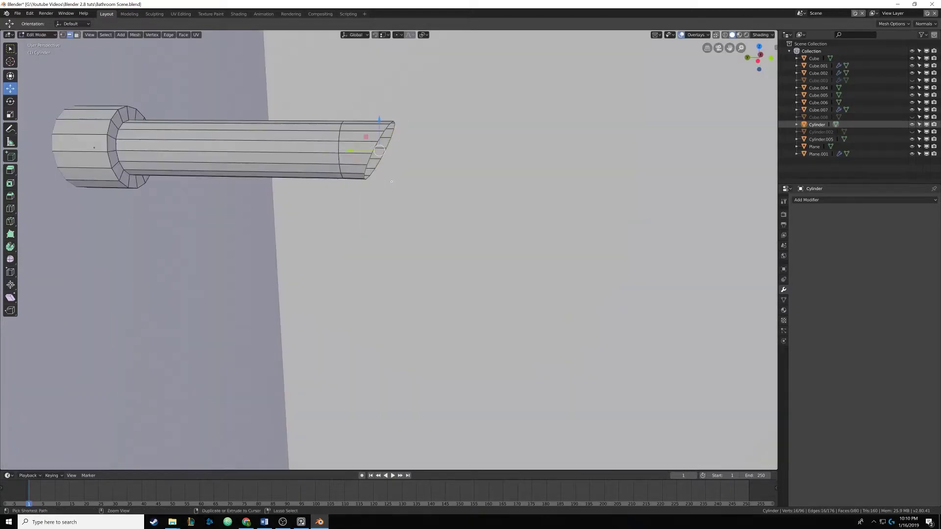
{"action": "key", "text": "ctrl+z"}
{"action": "key", "text": "ctrl+z"}
{"action": "scroll", "coordinate": [392, 131], "scroll_direction": "down", "scroll_amount": 3}
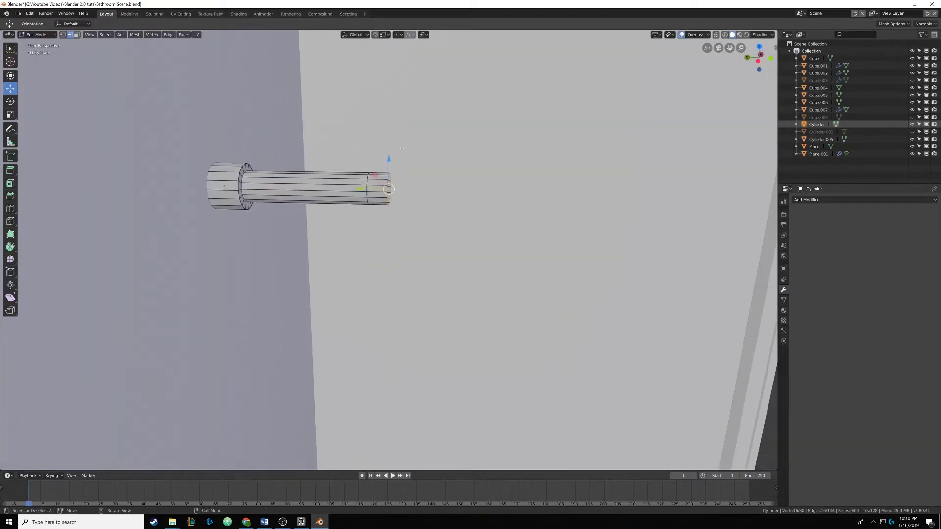
Try shearing the arm's straight end loop with an offset of 1 in the perspective view.
{"action": "middle_click_drag", "start_coordinate": [406, 149], "coordinate": [410, 150]}
{"action": "key", "text": "F3"}
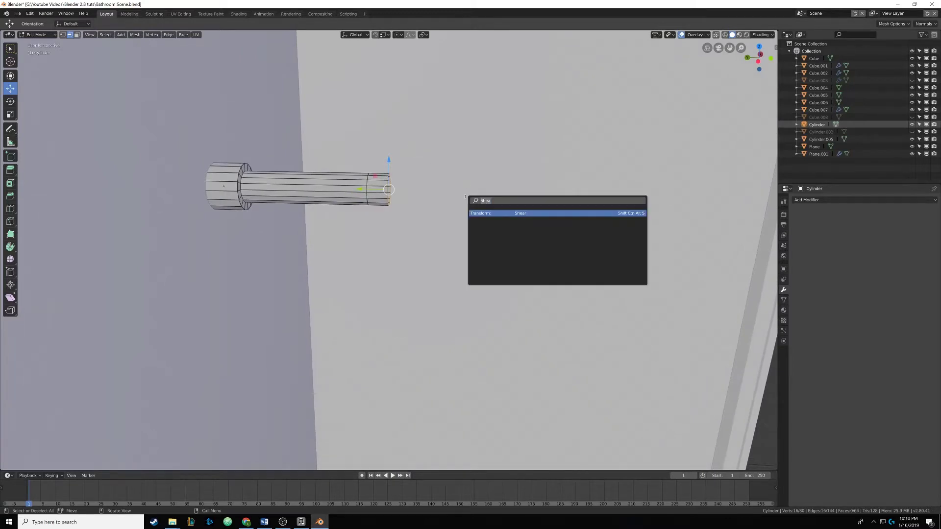
{"action": "key", "text": "Return"}
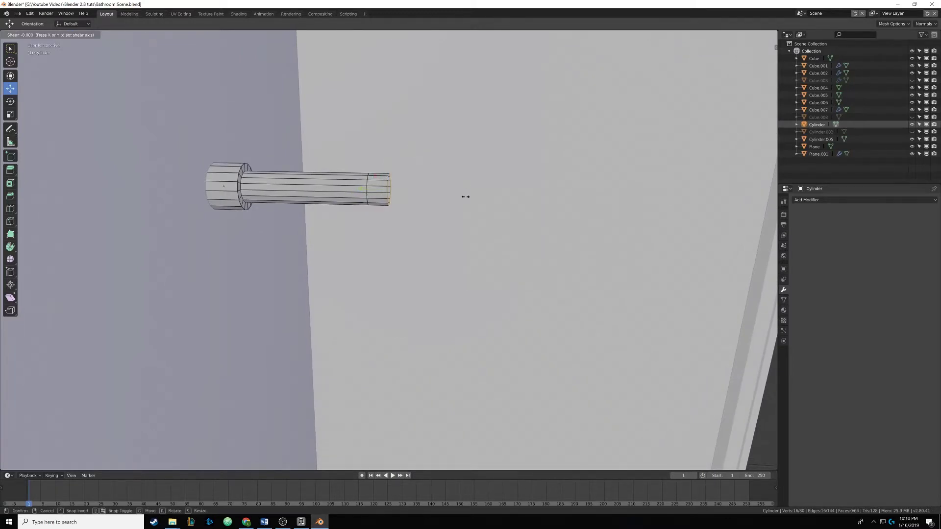
{"action": "type", "text": "1"}
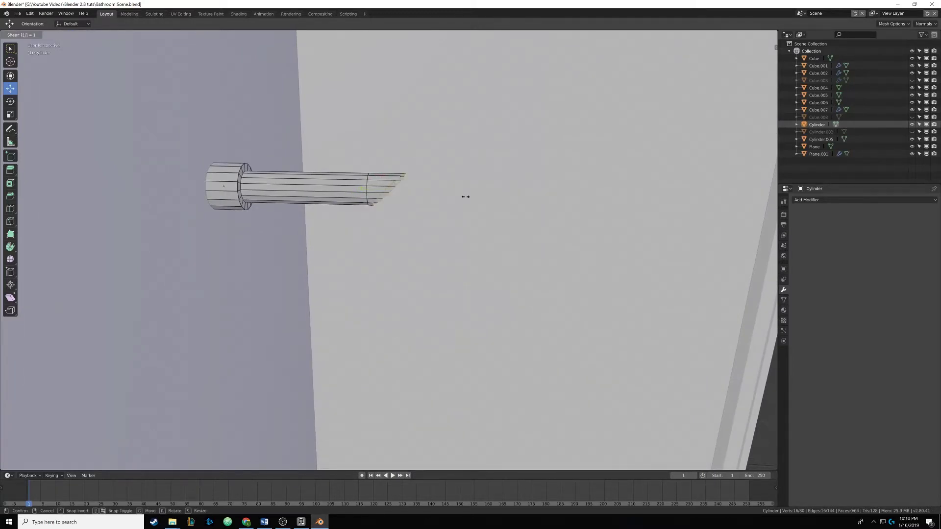
{"action": "key", "text": "Return"}
{"action": "middle_click_drag", "start_coordinate": [465, 197], "coordinate": [663, 97]}
In the left orthographic view, shear the arm's end loop with an offset of 1 and move it about 0.105 ft outward along Y.
{"action": "left_click", "coordinate": [747, 59]}
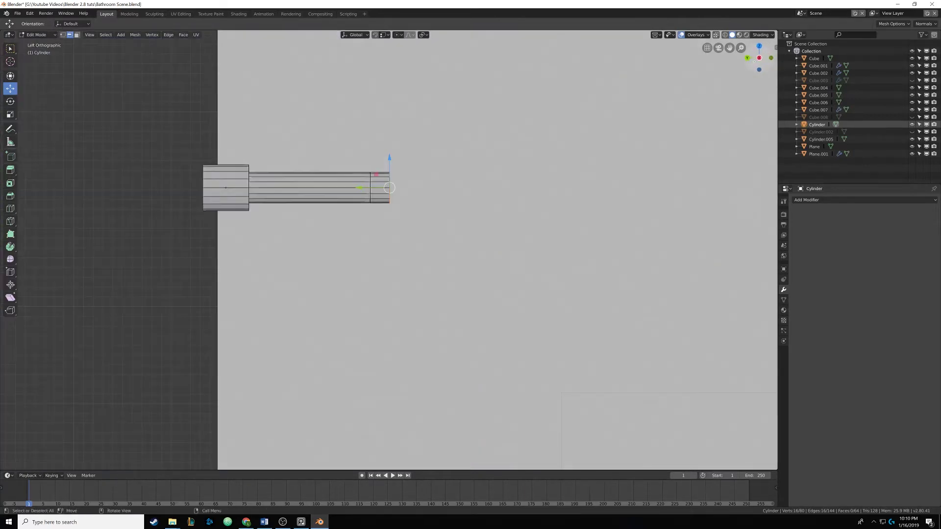
{"action": "middle_click_drag", "start_coordinate": [388, 220], "coordinate": [547, 126]}
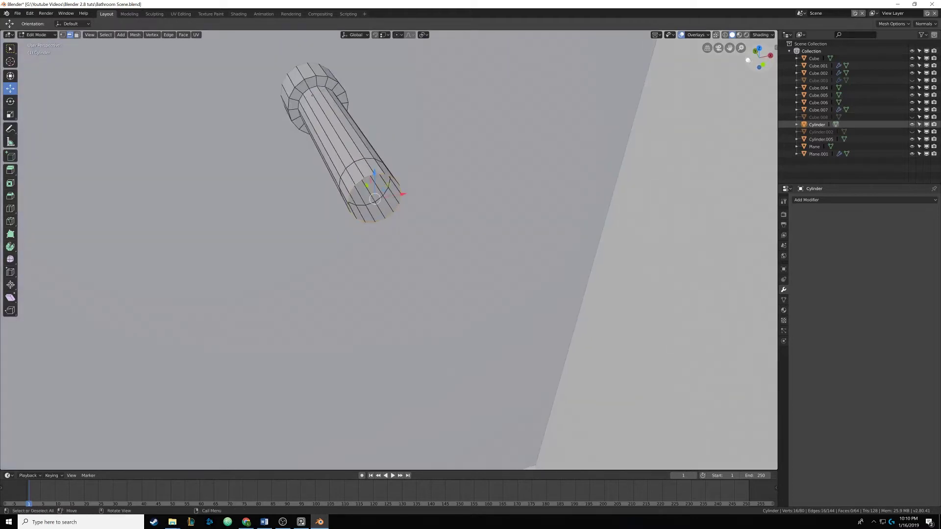
{"action": "left_click", "coordinate": [748, 60]}
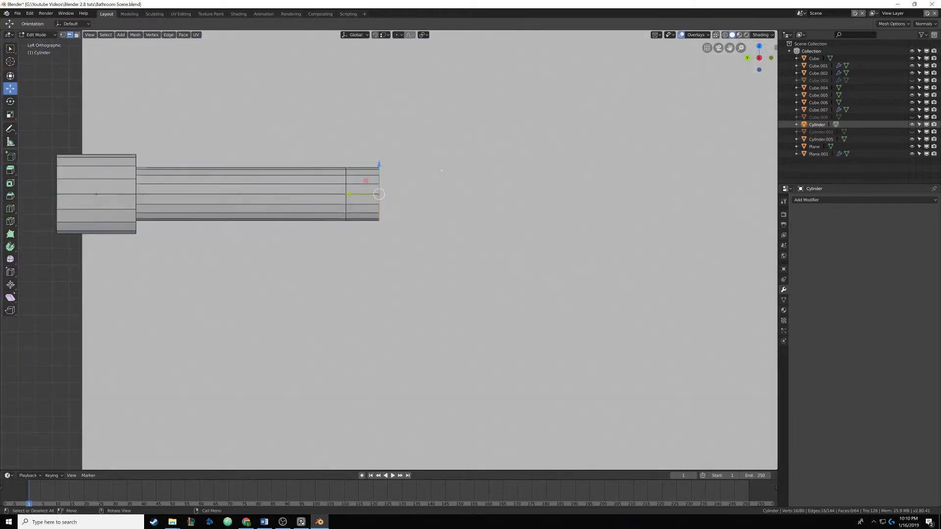
{"action": "key", "text": "F3"}
{"action": "type", "text": "shear"}
{"action": "key", "text": "Return"}
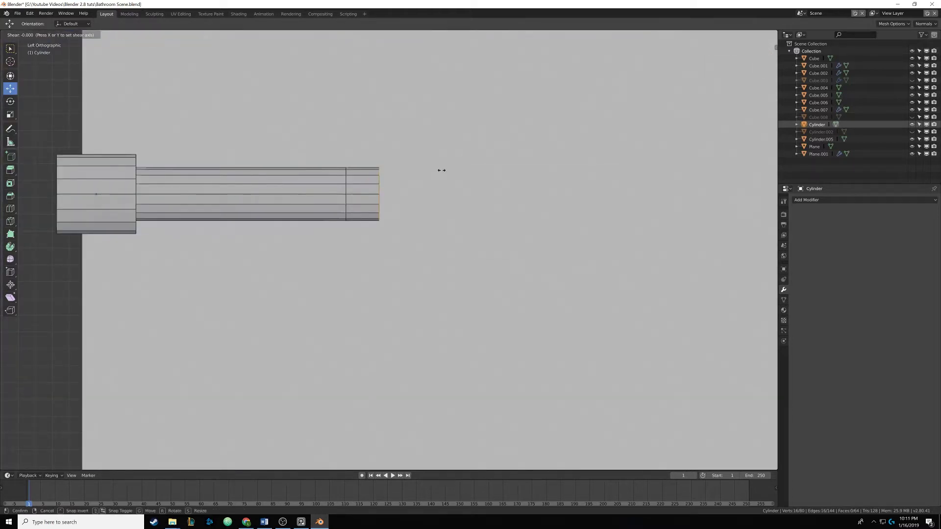
{"action": "type", "text": "1"}
{"action": "key", "text": "Return"}
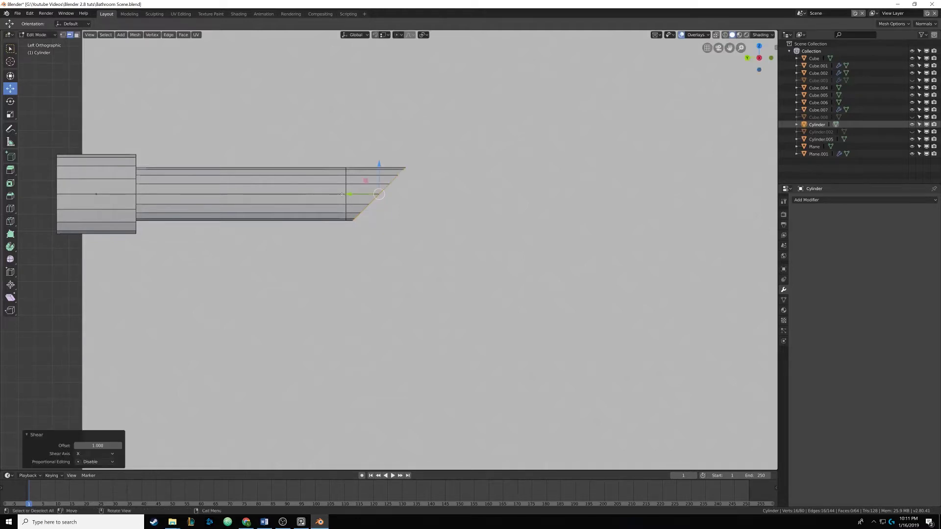
{"action": "left_click_drag", "start_coordinate": [347, 194], "coordinate": [364, 195]}
{"action": "middle_click_drag", "start_coordinate": [453, 198], "coordinate": [431, 172]}
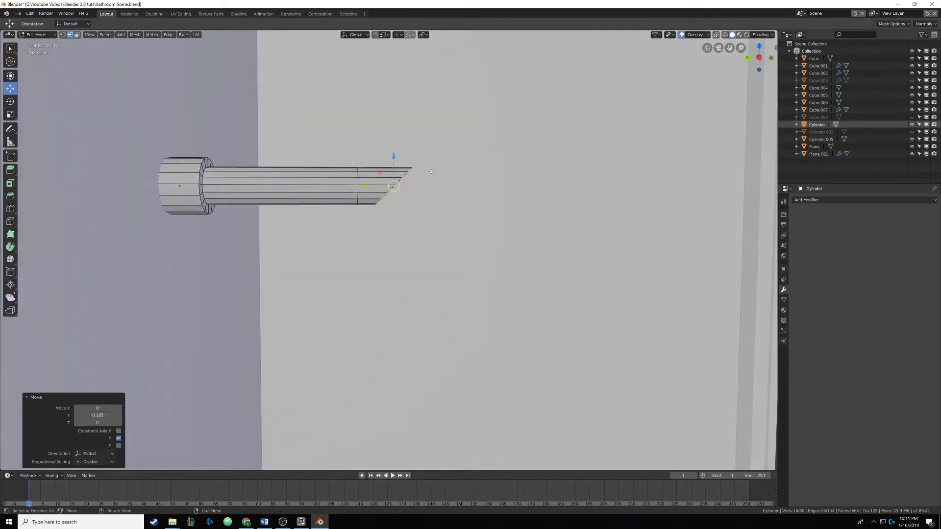
Extrude the mitred end loop about 0.84 ft down along Z and flatten its lower edge by scaling Z to 0.
{"action": "key", "text": "e"}
{"action": "key", "text": "z"}
{"action": "left_click", "coordinate": [444, 236]}
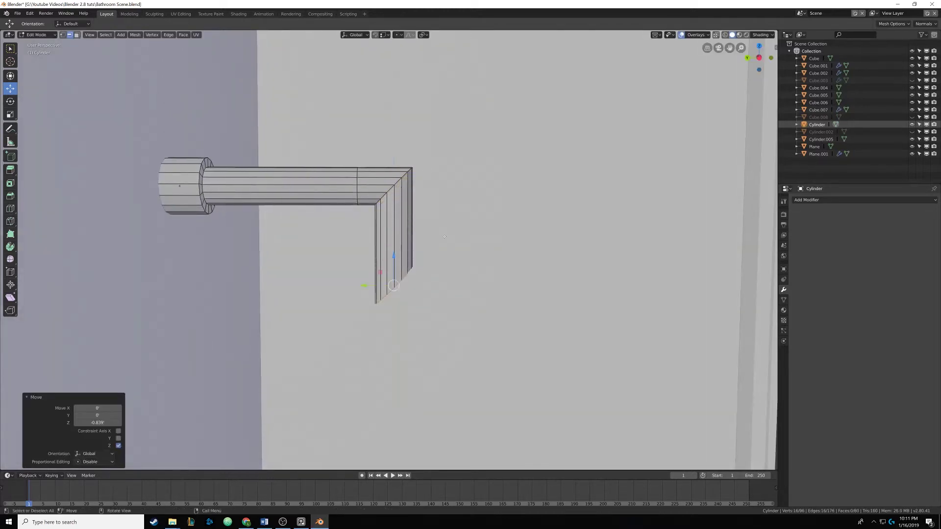
{"action": "mouse_move", "coordinate": [444, 237]}
{"action": "middle_mouse_down"}
{"action": "mouse_move", "coordinate": [172, 428]}
{"action": "mouse_move", "coordinate": [432, 240]}
{"action": "middle_mouse_up"}
{"action": "key", "text": "s"}
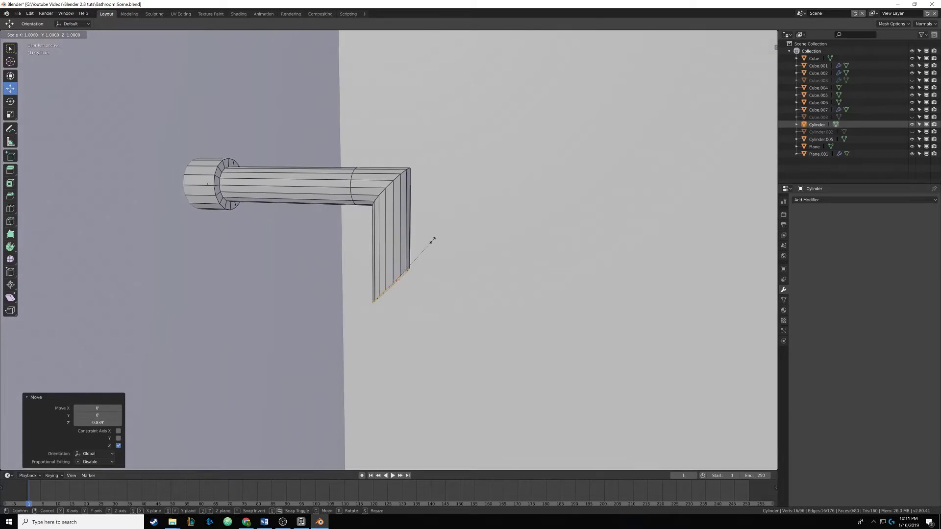
{"action": "key", "text": "z"}
{"action": "key", "text": "0"}
{"action": "key", "text": "Return"}
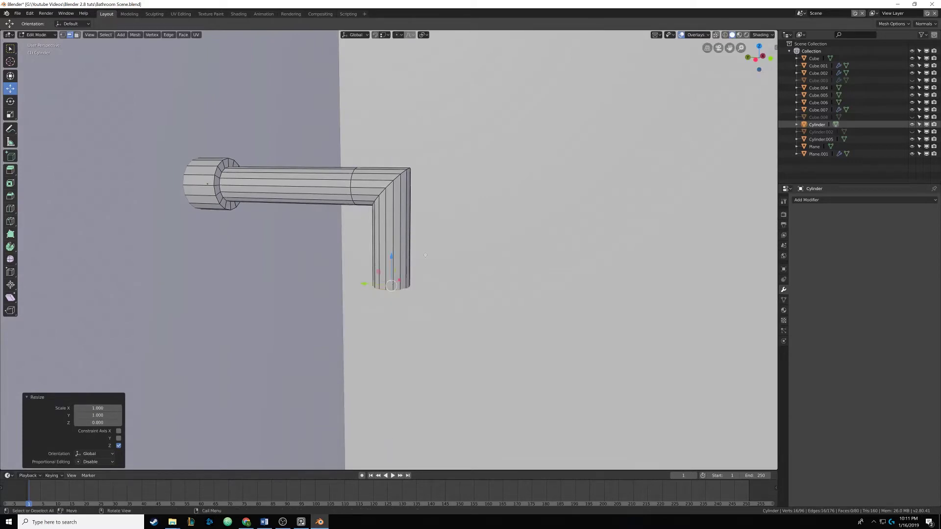
Shorten the downward pipe by raising its bottom loop about 0.32 ft along Z.
{"action": "middle_click_drag", "start_coordinate": [433, 242], "coordinate": [424, 255]}
{"action": "key", "text": "g"}
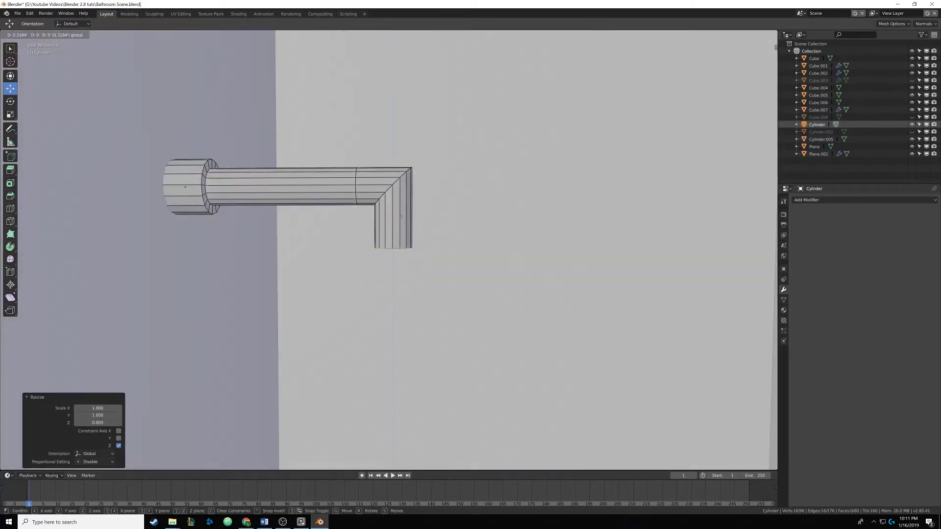
{"action": "left_click_drag", "start_coordinate": [405, 217], "coordinate": [404, 217]}
{"action": "middle_click_drag", "start_coordinate": [405, 217], "coordinate": [397, 163], "text": "shift"}
{"action": "scroll", "coordinate": [396, 162], "scroll_direction": "down", "scroll_amount": 3}
{"action": "middle_click_drag", "start_coordinate": [432, 196], "coordinate": [411, 220]}
{"action": "key", "text": "Tab"}
{"action": "key", "text": "Tab"}
{"action": "scroll", "coordinate": [401, 254], "scroll_direction": "down", "scroll_amount": 5}
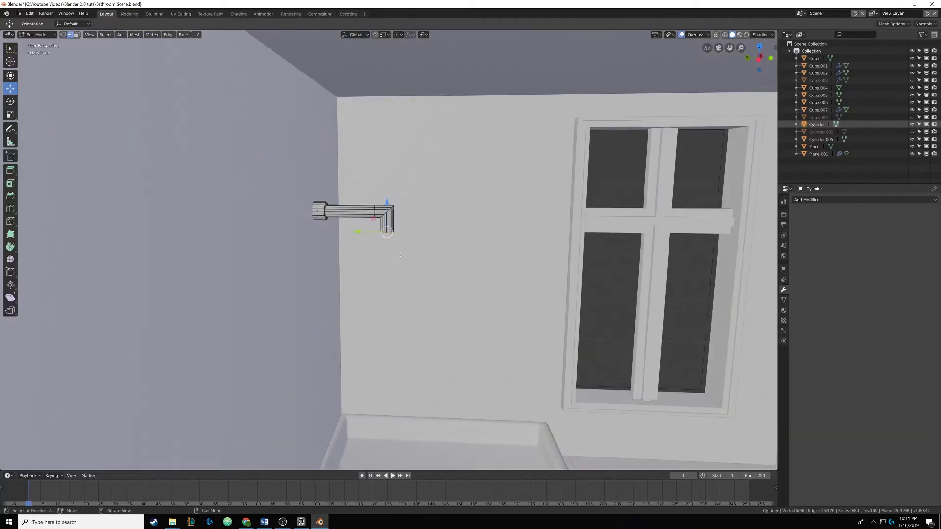
Reselect the pipe's bottom edge loop, extrude it in place and scale it outward into a wide flat disc for the shower head.
{"action": "scroll", "coordinate": [416, 226], "scroll_direction": "up", "scroll_amount": 7}
{"action": "middle_click_drag", "start_coordinate": [425, 213], "coordinate": [411, 182]}
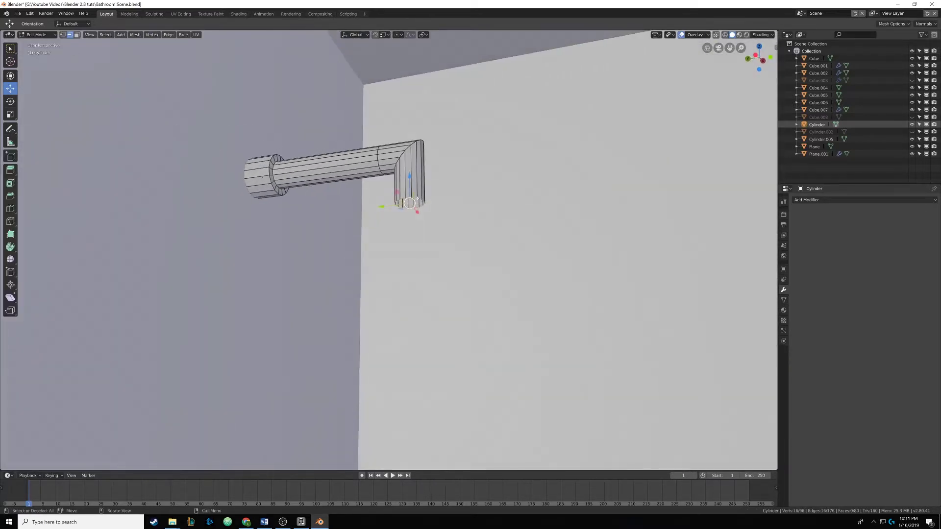
{"action": "scroll", "coordinate": [416, 176], "scroll_direction": "up", "scroll_amount": 3}
{"action": "middle_click_drag", "start_coordinate": [435, 151], "coordinate": [414, 171], "text": "shift"}
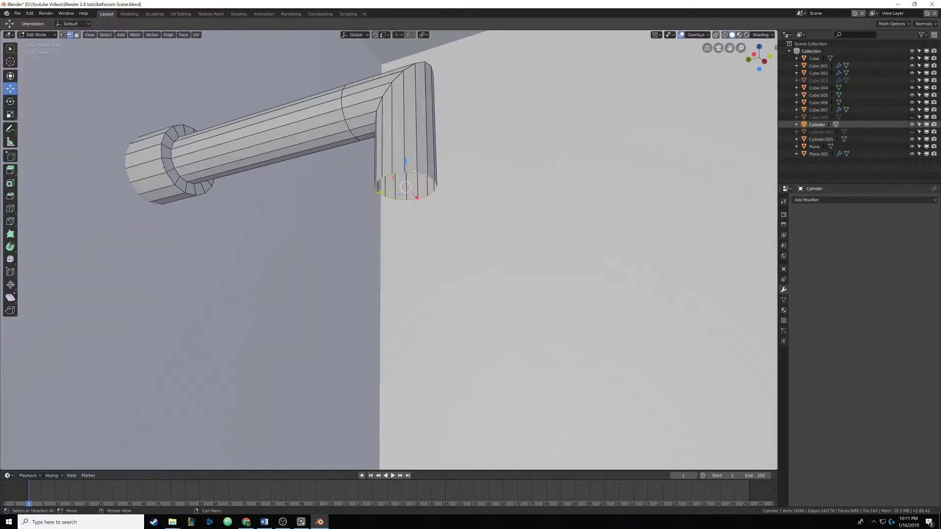
{"action": "key", "text": "alt+a"}
{"action": "left_click", "coordinate": [380, 185], "text": "alt"}
{"action": "middle_click_drag", "start_coordinate": [380, 185], "coordinate": [433, 210]}
{"action": "scroll", "coordinate": [431, 189], "scroll_direction": "down", "scroll_amount": 3}
{"action": "key", "text": "e"}
{"action": "right_click", "coordinate": [433, 211]}
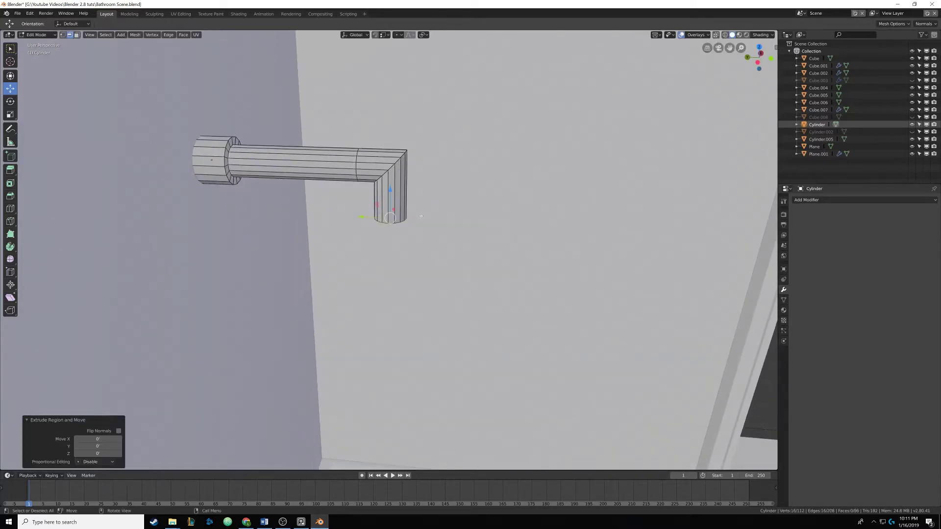
{"action": "key", "text": "s"}
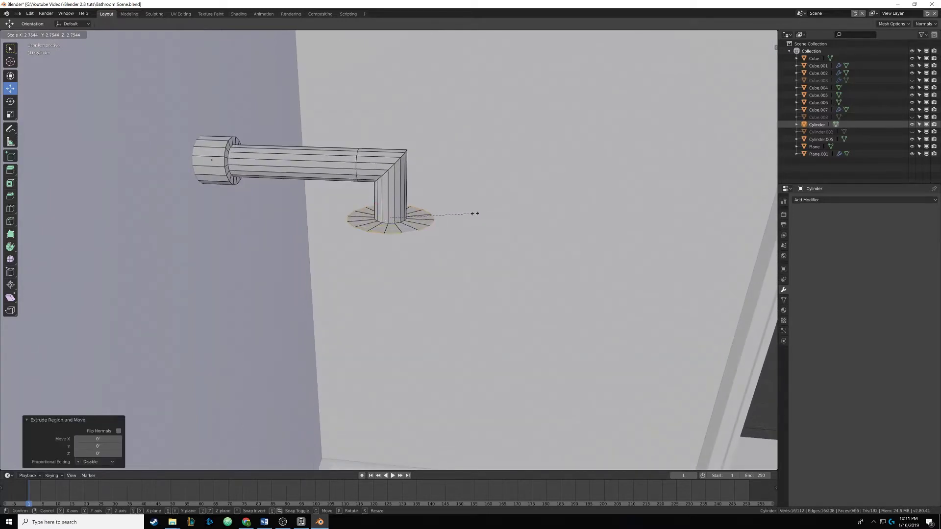
{"action": "left_click", "coordinate": [494, 213]}
Extrude the shower head disc's outer edge loop and move it about 0.1 ft down along Z to form the rim.
{"action": "middle_click_drag", "start_coordinate": [494, 213], "coordinate": [446, 194]}
{"action": "key", "text": "e"}
{"action": "right_click", "coordinate": [446, 195]}
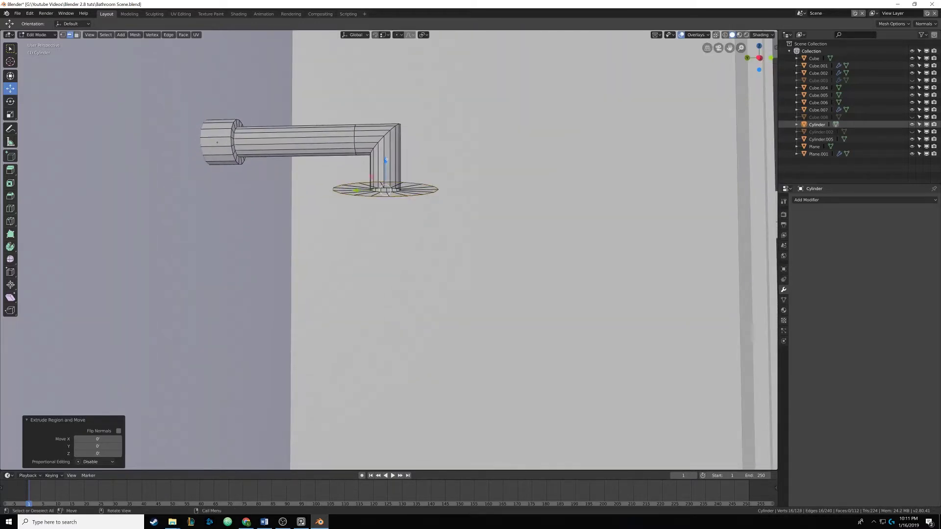
{"action": "left_click_drag", "start_coordinate": [386, 160], "coordinate": [386, 171]}
{"action": "middle_click_drag", "start_coordinate": [399, 209], "coordinate": [377, 223], "text": "shift"}
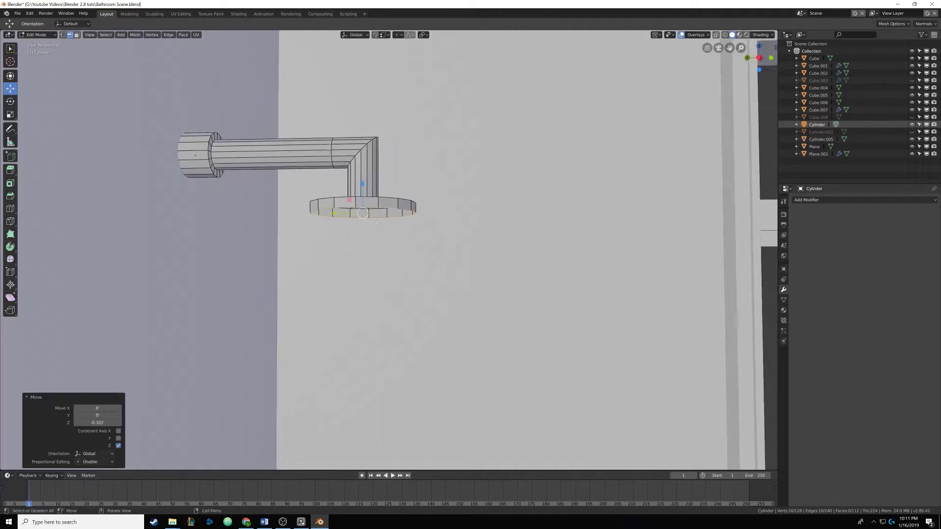
Close the shower head's underside by extruding its lower rim loop in place and merging it at center, and return to Object Mode.
{"action": "scroll", "coordinate": [377, 222], "scroll_direction": "up", "scroll_amount": 2}
{"action": "key", "text": "e"}
{"action": "right_click", "coordinate": [504, 191]}
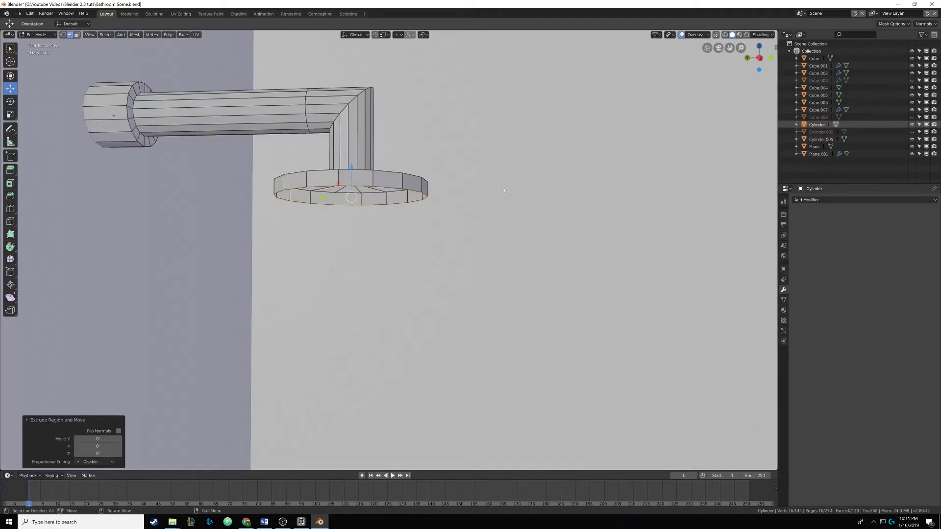
{"action": "middle_click_drag", "start_coordinate": [441, 216], "coordinate": [432, 182]}
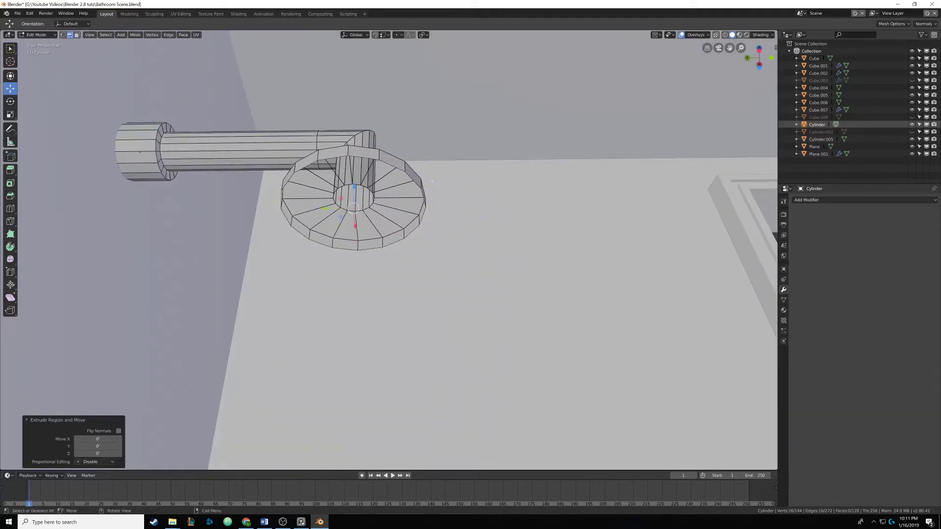
{"action": "key", "text": "alt+m"}
{"action": "left_click", "coordinate": [490, 183]}
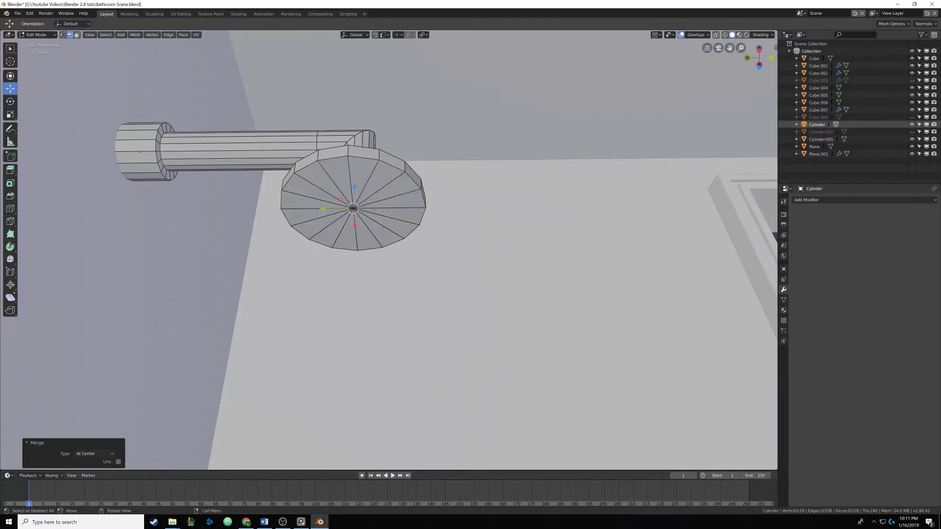
{"action": "mouse_move", "coordinate": [490, 184]}
{"action": "middle_mouse_down"}
{"action": "mouse_move", "coordinate": [385, 192]}
{"action": "mouse_move", "coordinate": [387, 139]}
{"action": "mouse_move", "coordinate": [410, 185]}
{"action": "mouse_move", "coordinate": [451, 149]}
{"action": "middle_mouse_up"}
{"action": "key", "text": "Tab"}
{"action": "scroll", "coordinate": [423, 185], "scroll_direction": "down", "scroll_amount": 5}
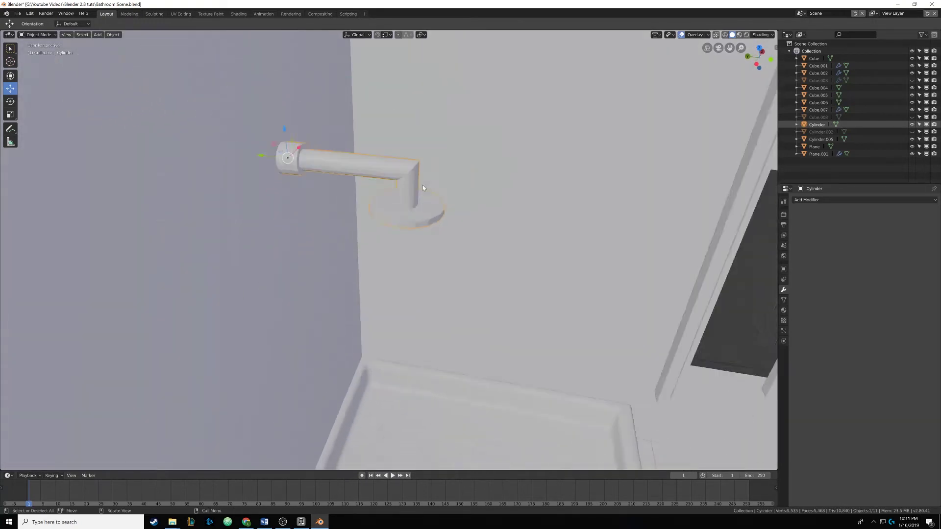
Apply smooth shading to the whole shower arm and head object.
{"action": "middle_click_drag", "start_coordinate": [423, 184], "coordinate": [411, 148]}
{"action": "scroll", "coordinate": [411, 148], "scroll_direction": "down", "scroll_amount": 4}
{"action": "middle_click_drag", "start_coordinate": [479, 237], "coordinate": [505, 206]}
{"action": "scroll", "coordinate": [492, 219], "scroll_direction": "down", "scroll_amount": 2}
{"action": "scroll", "coordinate": [395, 258], "scroll_direction": "up", "scroll_amount": 7}
{"action": "middle_click_drag", "start_coordinate": [407, 178], "coordinate": [401, 241], "text": "shift"}
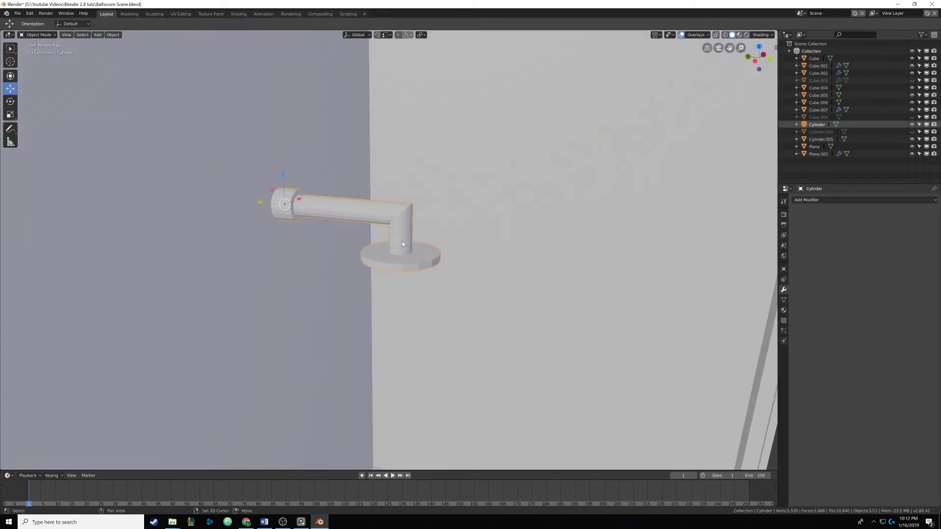
{"action": "left_click", "coordinate": [112, 34]}
{"action": "left_click", "coordinate": [145, 184]}
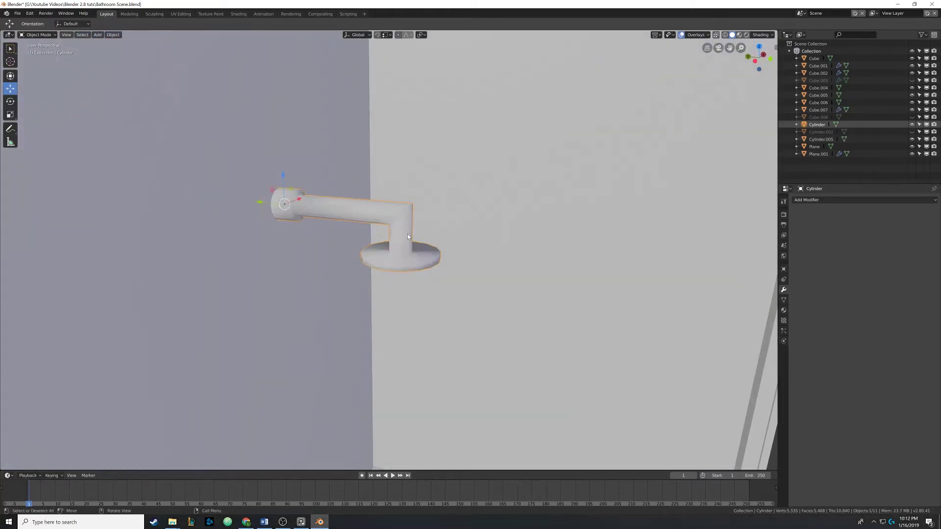
Try a Bevel modifier with 3 segments on the shower arm and head.
{"action": "middle_click_drag", "start_coordinate": [407, 233], "coordinate": [542, 252]}
{"action": "left_click", "coordinate": [818, 201]}
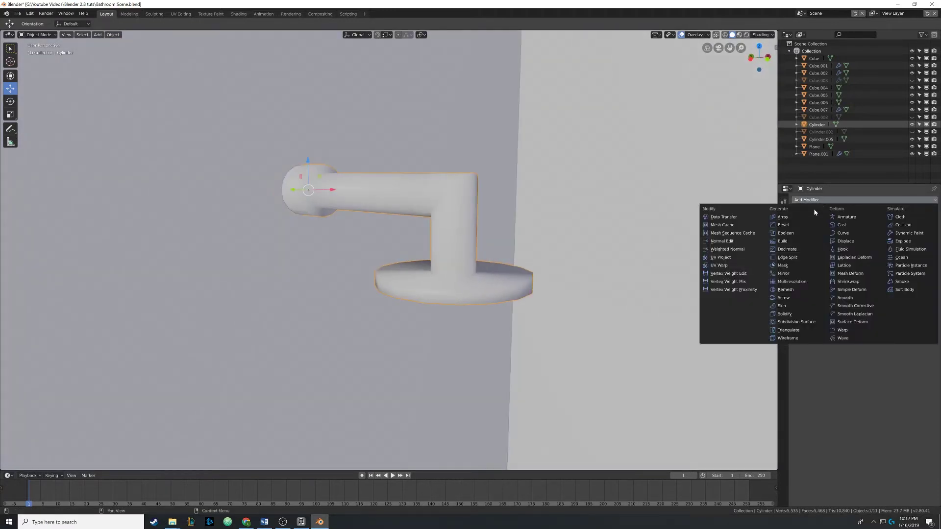
{"action": "left_click", "coordinate": [796, 227]}
{"action": "left_click", "coordinate": [859, 240]}
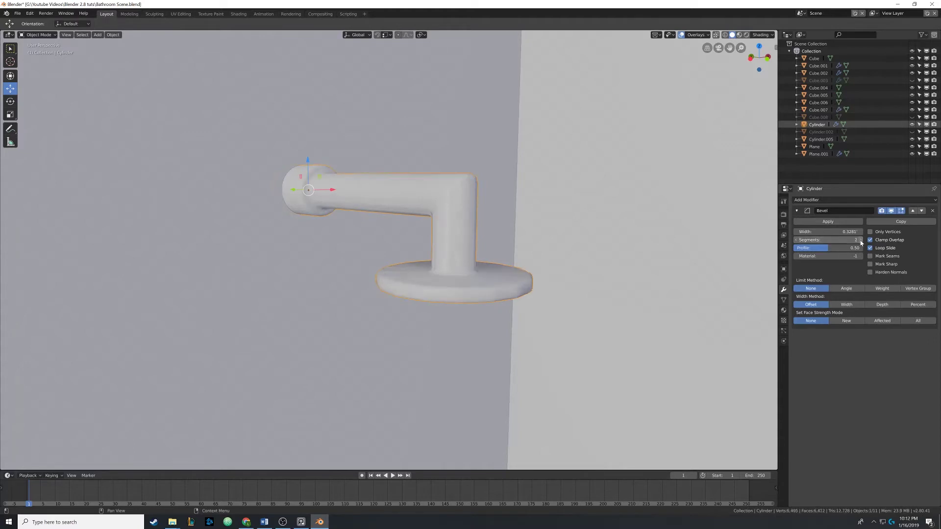
{"action": "middle_click_drag", "start_coordinate": [490, 257], "coordinate": [510, 264]}
{"action": "scroll", "coordinate": [510, 264], "scroll_direction": "up", "scroll_amount": 3}
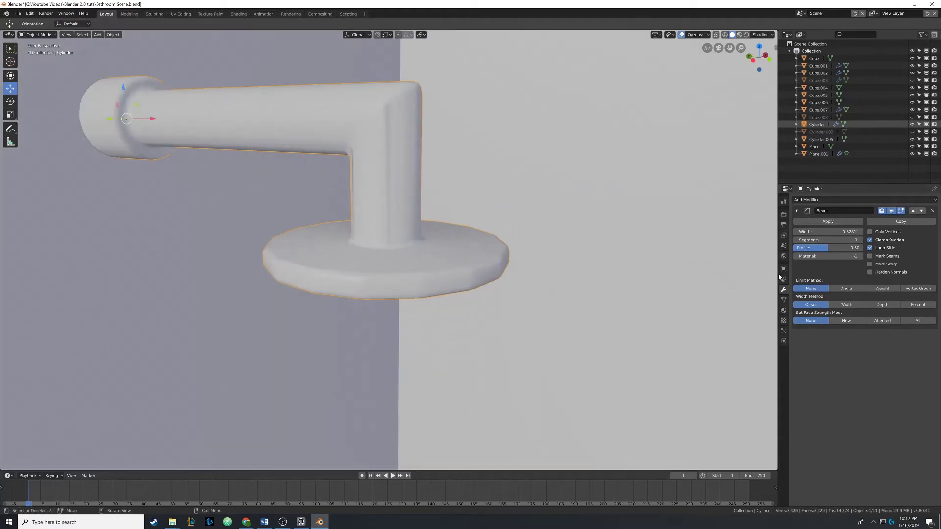
Try limiting the bevel by angle at 4.6° with a width of about 0.0078 ft, and remove the Bevel modifier.
{"action": "left_click", "coordinate": [853, 289]}
{"action": "middle_click_drag", "start_coordinate": [422, 179], "coordinate": [487, 215]}
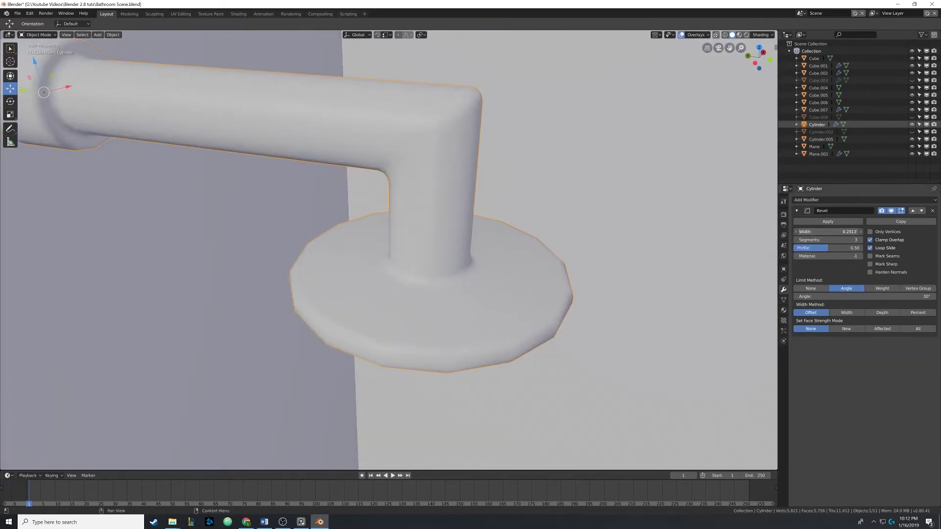
{"action": "mouse_move", "coordinate": [828, 232]}
{"action": "left_mouse_down"}
{"action": "mouse_move", "coordinate": [803, 232]}
{"action": "mouse_move", "coordinate": [826, 232]}
{"action": "left_mouse_up"}
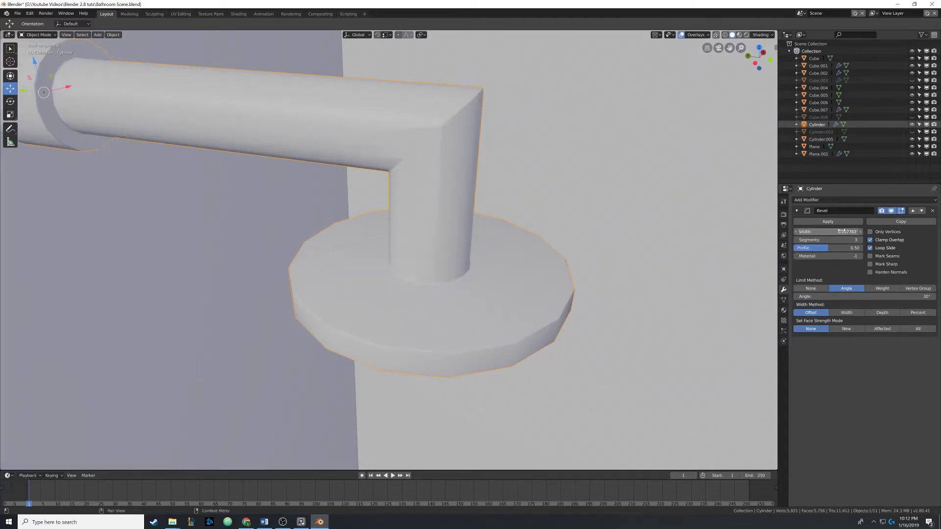
{"action": "middle_click_drag", "start_coordinate": [373, 211], "coordinate": [482, 189]}
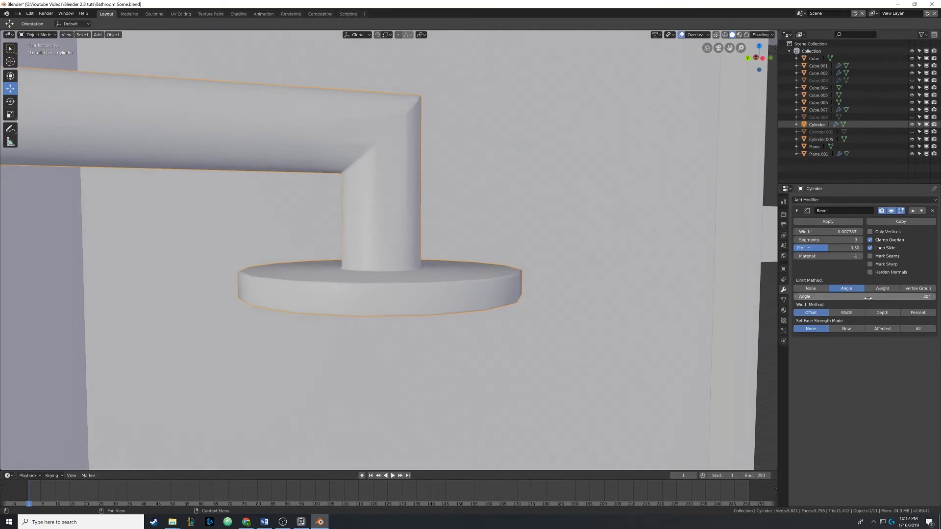
{"action": "left_click_drag", "start_coordinate": [862, 296], "coordinate": [828, 297]}
{"action": "middle_click_drag", "start_coordinate": [529, 201], "coordinate": [571, 208]}
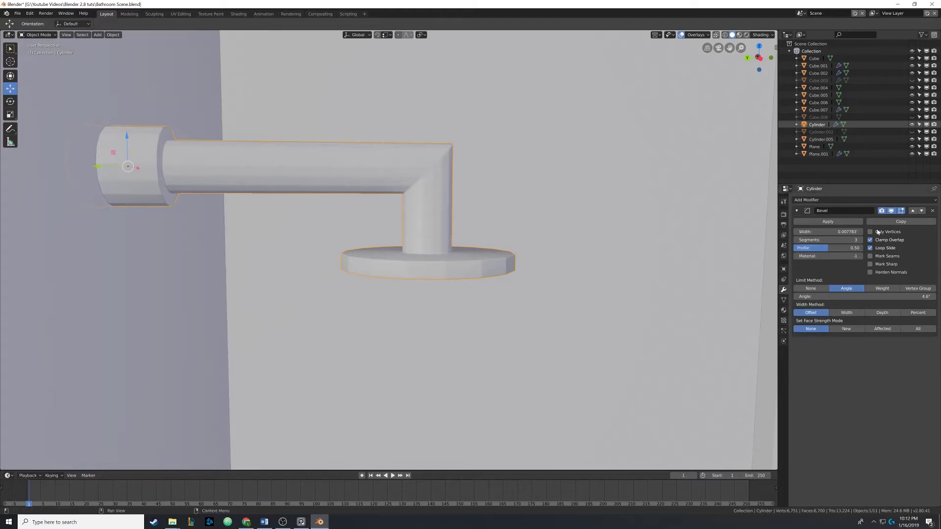
{"action": "left_click", "coordinate": [931, 211]}
Enable Auto Smooth in the normals settings of the shower arm mesh.
{"action": "middle_click_drag", "start_coordinate": [665, 204], "coordinate": [498, 268]}
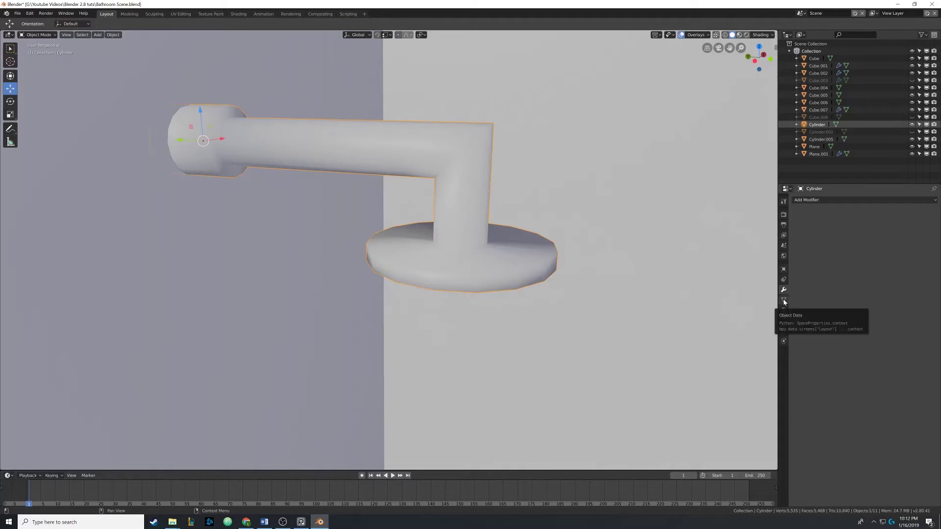
{"action": "left_click", "coordinate": [784, 300]}
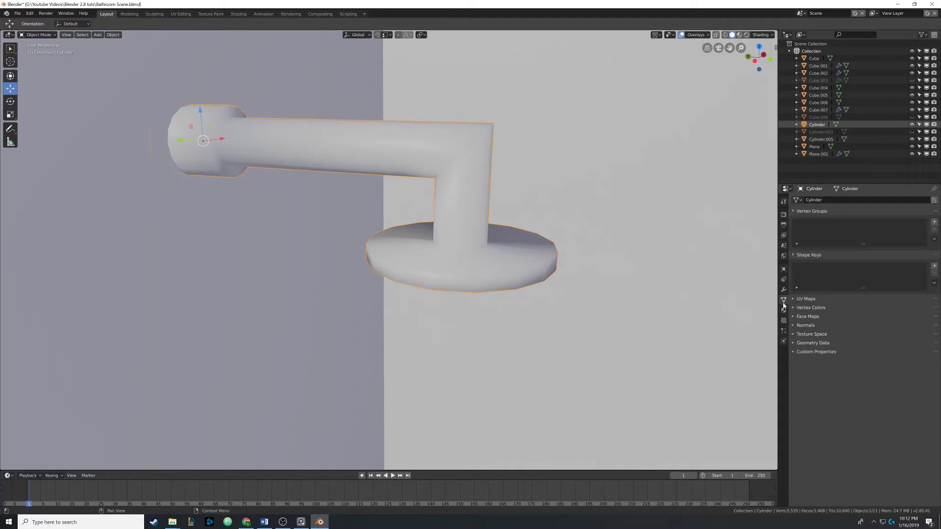
{"action": "left_click", "coordinate": [795, 325]}
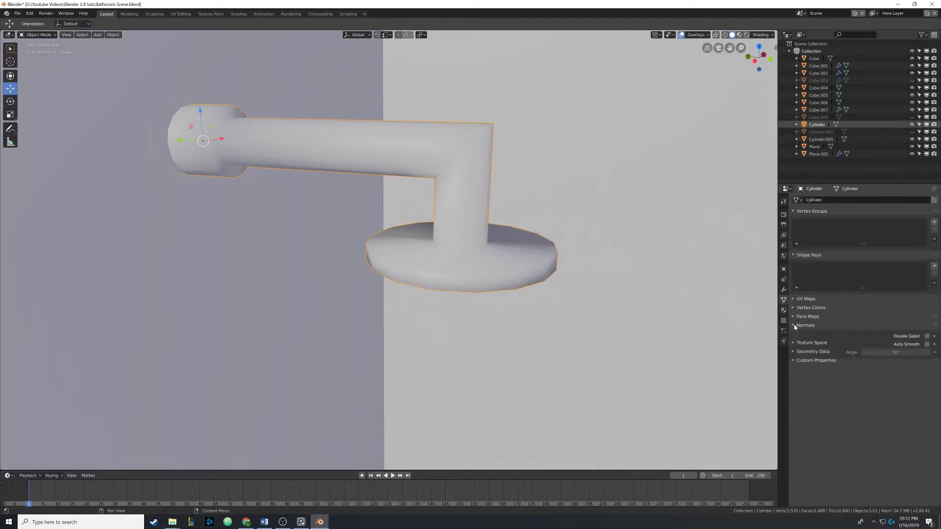
{"action": "left_click", "coordinate": [928, 346]}
{"action": "mouse_move", "coordinate": [383, 228]}
{"action": "middle_mouse_down"}
{"action": "mouse_move", "coordinate": [446, 213]}
{"action": "mouse_move", "coordinate": [415, 202]}
{"action": "mouse_move", "coordinate": [379, 210]}
{"action": "mouse_move", "coordinate": [409, 217]}
{"action": "middle_mouse_up"}
Select the diagonal edge loop at the shower arm's mitred elbow and mark it sharp.
{"action": "key", "text": "Tab"}
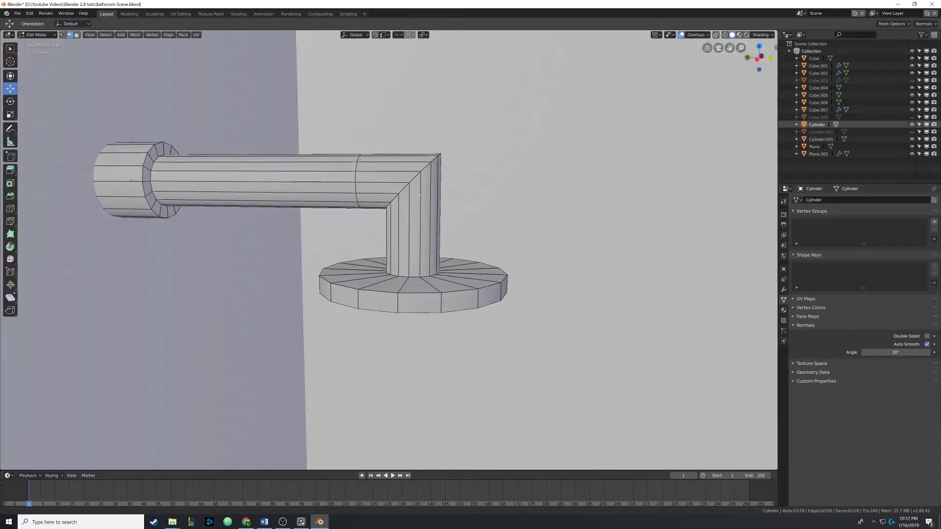
{"action": "scroll", "coordinate": [419, 194], "scroll_direction": "up", "scroll_amount": 4}
{"action": "middle_click_drag", "start_coordinate": [414, 168], "coordinate": [169, 78]}
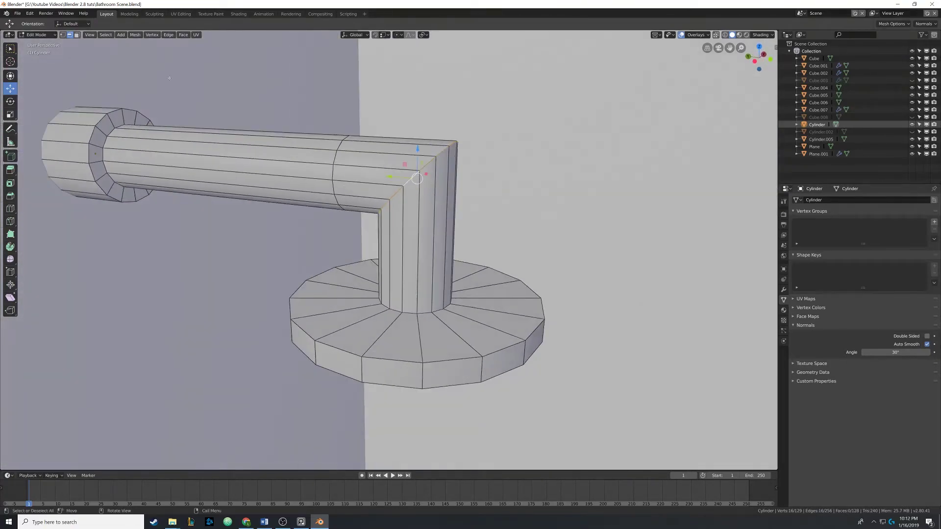
{"action": "left_click", "coordinate": [168, 35]}
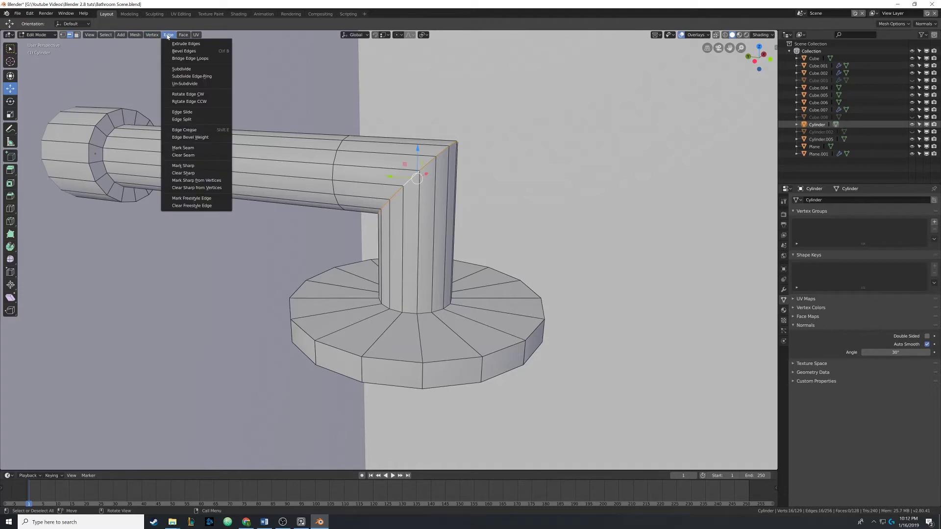
{"action": "left_click", "coordinate": [186, 166]}
{"action": "key", "text": "Tab"}
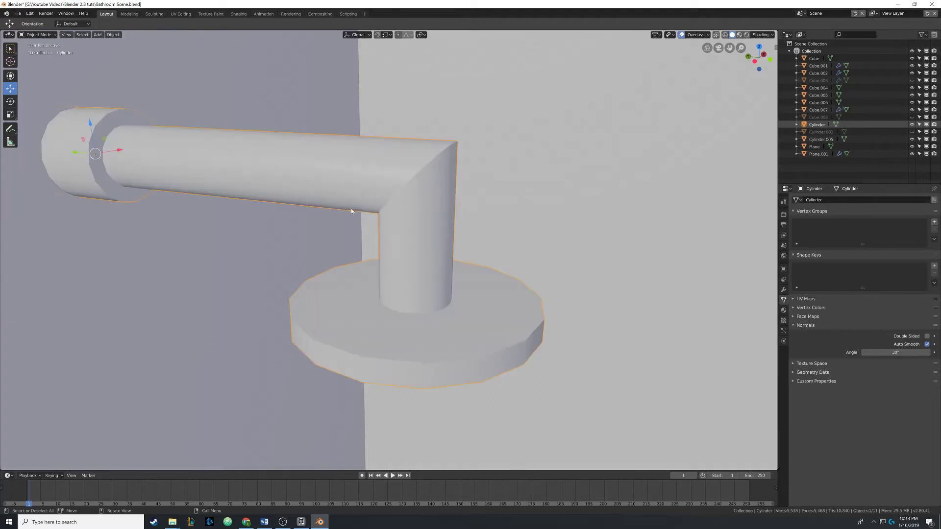
Examine the shower arm's shading and the sharp-marked loop at its elbow from several angles.
{"action": "mouse_move", "coordinate": [351, 208]}
{"action": "middle_mouse_down"}
{"action": "mouse_move", "coordinate": [404, 185]}
{"action": "mouse_move", "coordinate": [273, 205]}
{"action": "mouse_move", "coordinate": [363, 209]}
{"action": "middle_mouse_up"}
{"action": "middle_click_drag", "start_coordinate": [284, 210], "coordinate": [304, 209]}
{"action": "middle_click_drag", "start_coordinate": [360, 210], "coordinate": [349, 292], "text": "shift"}
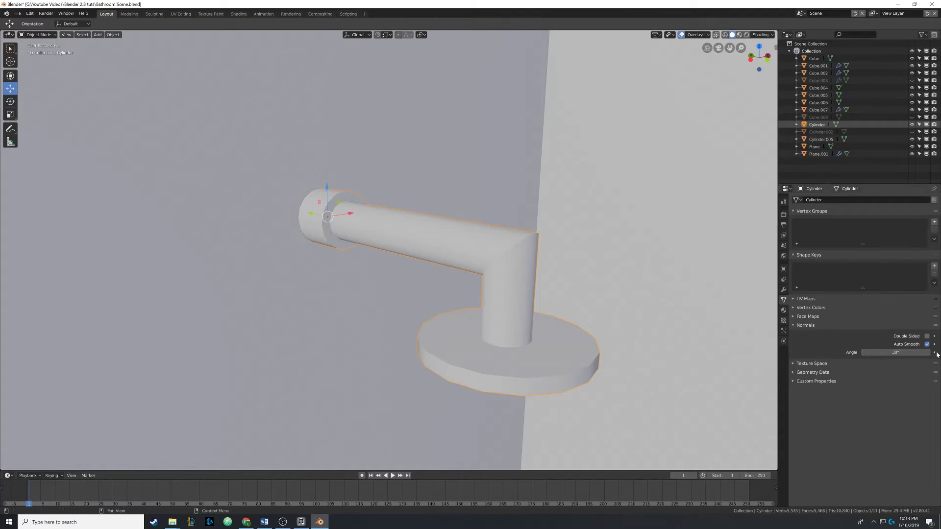
{"action": "middle_click_drag", "start_coordinate": [510, 282], "coordinate": [460, 257], "text": "shift"}
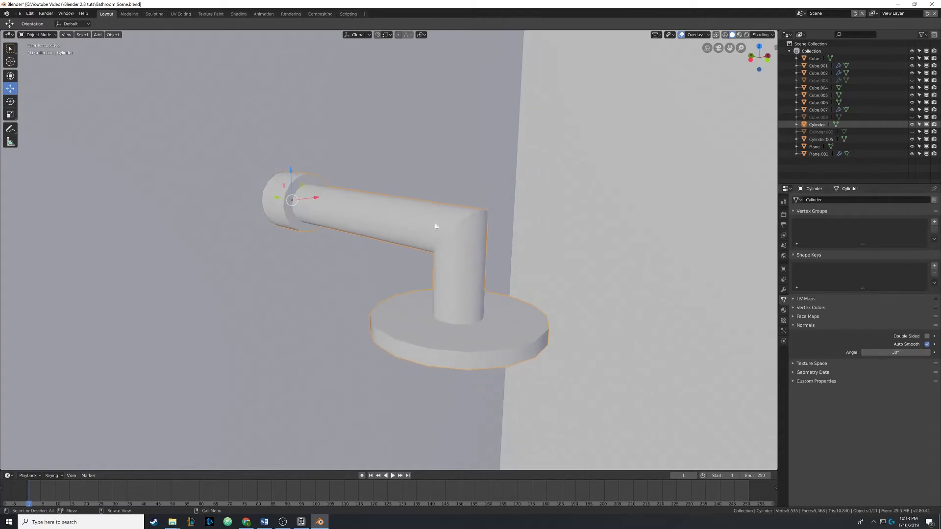
{"action": "key", "text": "Tab"}
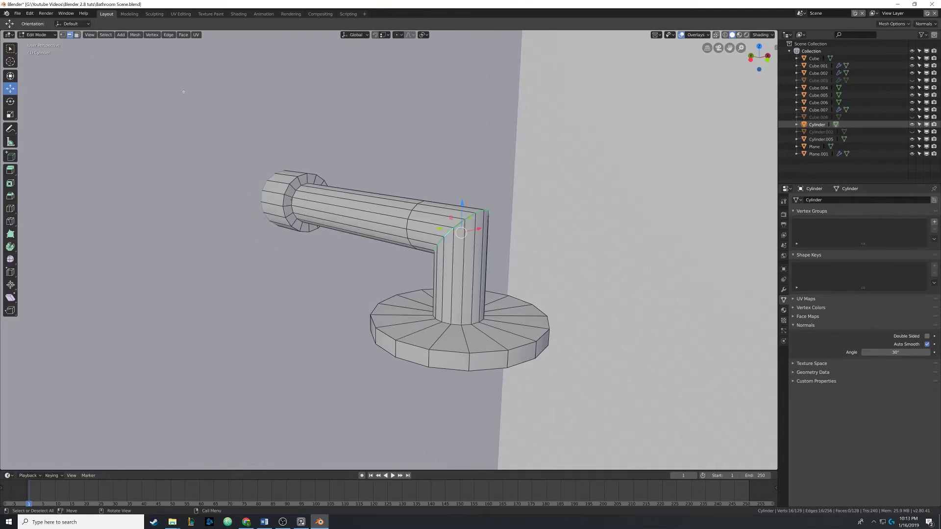
{"action": "key", "text": "alt+Tab"}
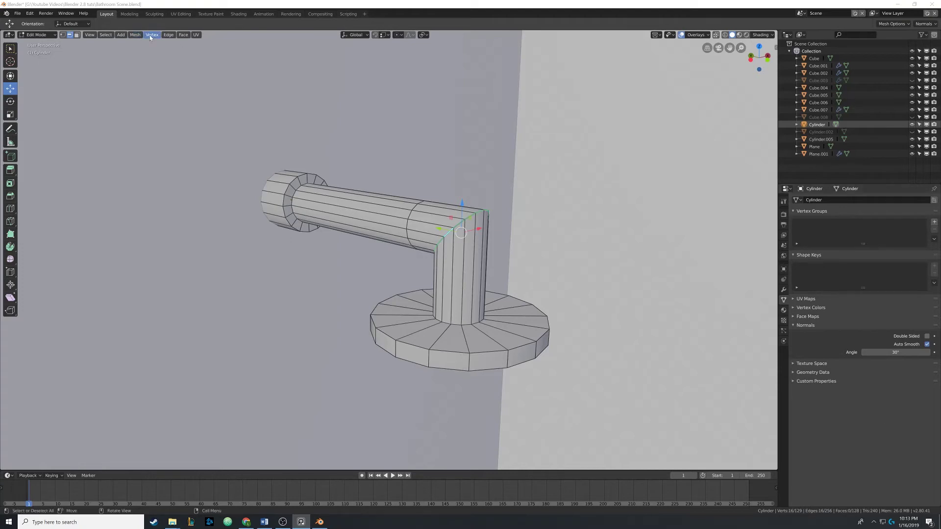
{"action": "left_click", "coordinate": [168, 36]}
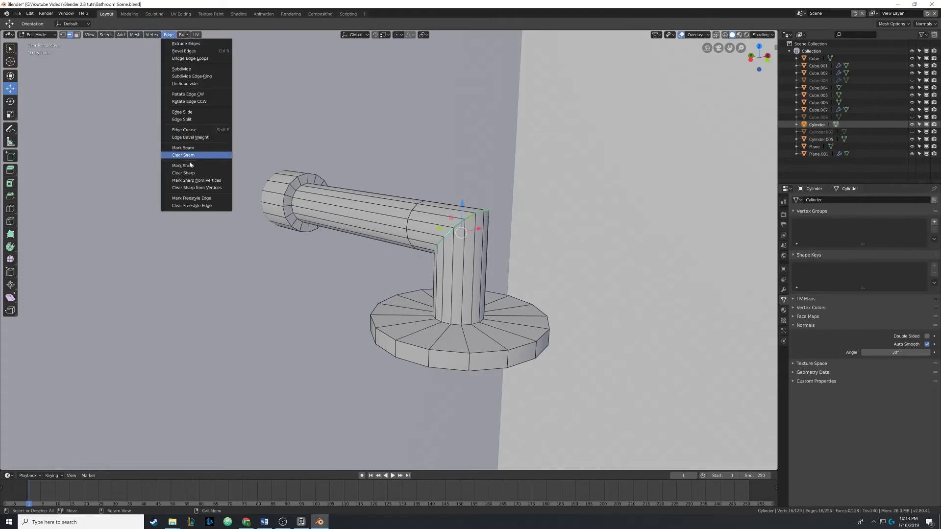
{"action": "left_click", "coordinate": [167, 36]}
{"action": "key", "text": "Tab"}
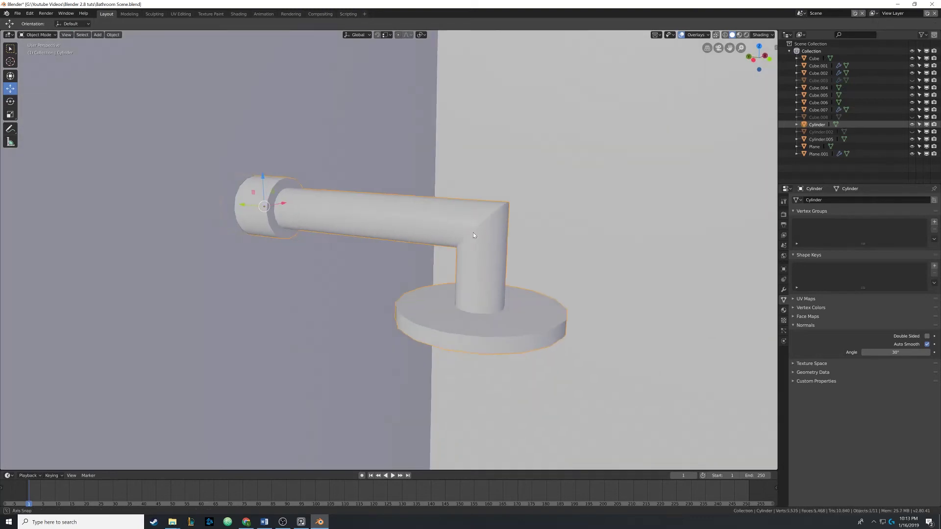
Unhide all hidden objects so the full bathroom scene is shown, including the glass panel and bathtub.
{"action": "middle_click_drag", "start_coordinate": [472, 233], "coordinate": [426, 258], "text": "shift"}
{"action": "scroll", "coordinate": [372, 242], "scroll_direction": "up", "scroll_amount": 3}
{"action": "scroll", "coordinate": [351, 272], "scroll_direction": "down", "scroll_amount": 8}
{"action": "scroll", "coordinate": [423, 248], "scroll_direction": "down", "scroll_amount": 3}
{"action": "middle_click_drag", "start_coordinate": [425, 258], "coordinate": [386, 273], "text": "shift"}
{"action": "scroll", "coordinate": [385, 266], "scroll_direction": "down", "scroll_amount": 5}
{"action": "key", "text": "alt+h"}
{"action": "scroll", "coordinate": [387, 273], "scroll_direction": "up", "scroll_amount": 4}
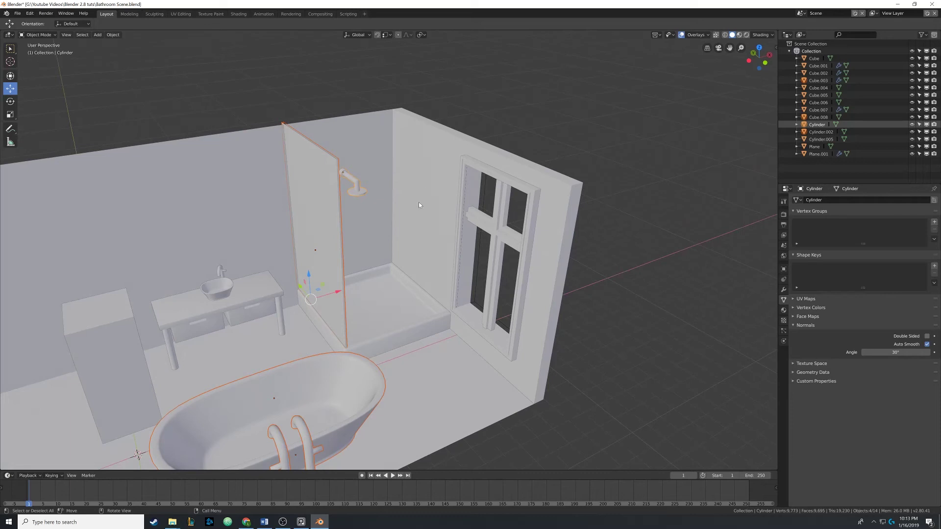
Compare the shower wall with the recessed niche in the reference photo and select the wall containing the window.
{"action": "middle_click_drag", "start_coordinate": [413, 199], "coordinate": [416, 208]}
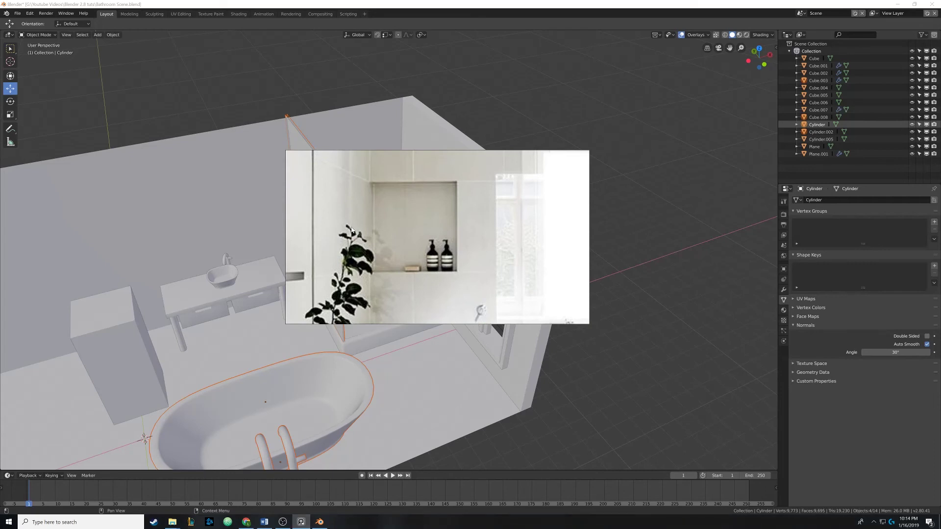
{"action": "middle_click_drag", "start_coordinate": [190, 269], "coordinate": [222, 251]}
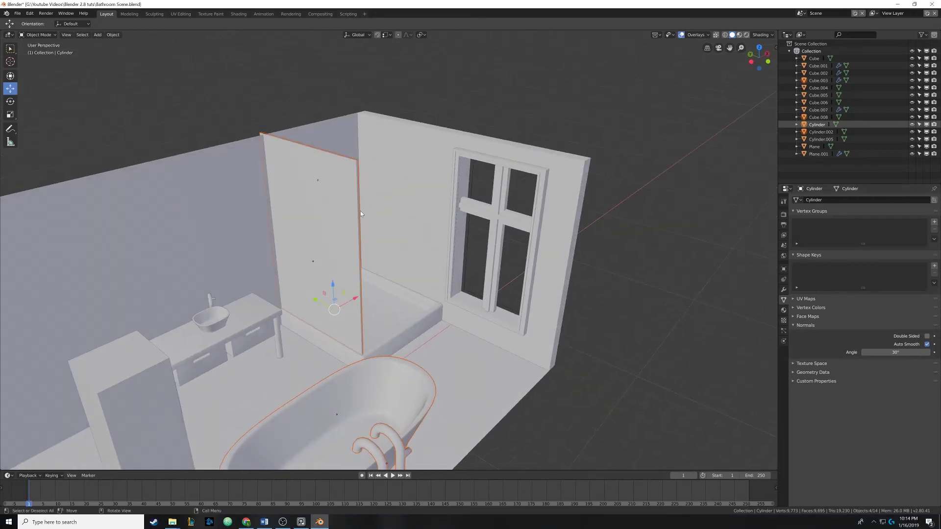
{"action": "left_click", "coordinate": [425, 235]}
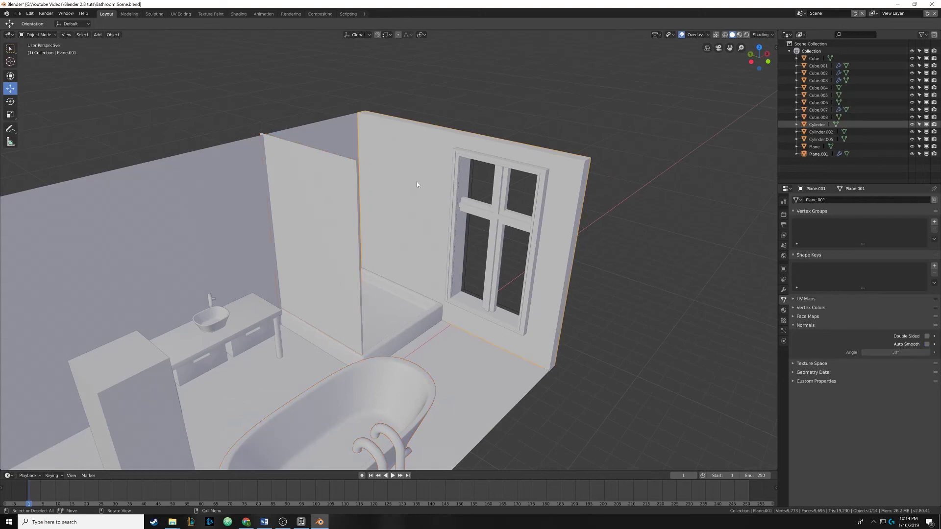